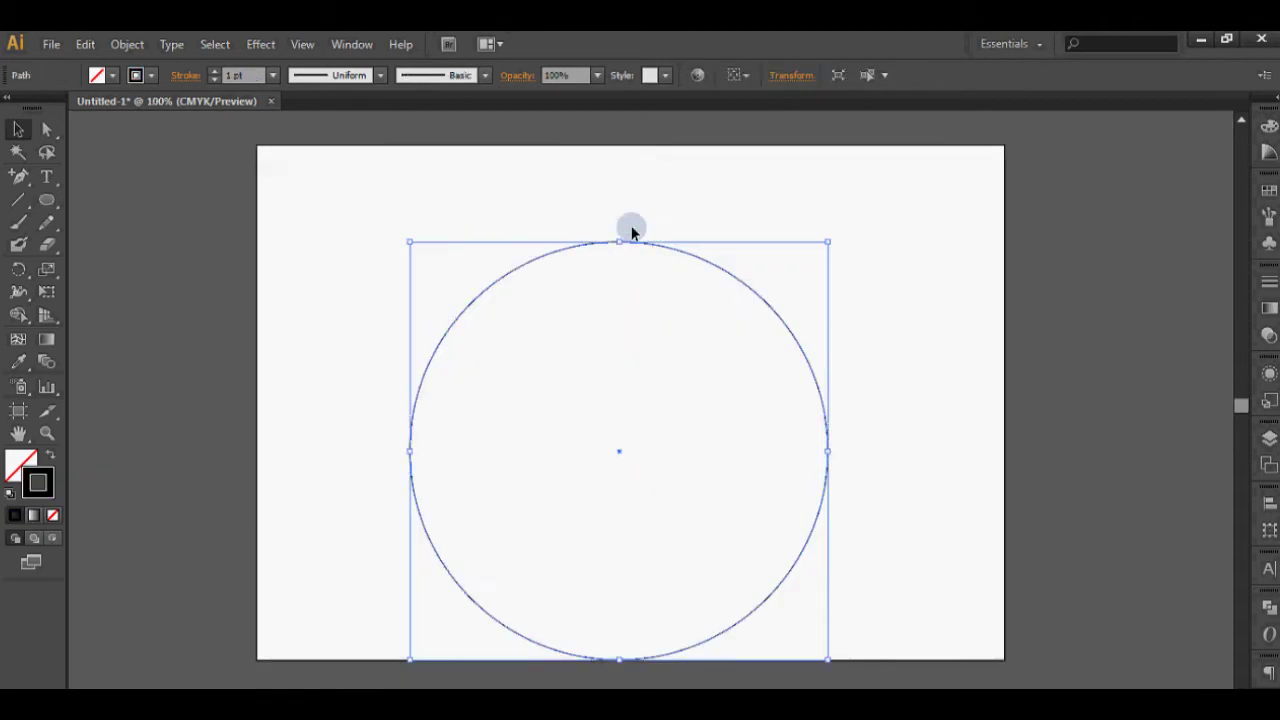
- Undo the accidental reshape of the circle and set its stroke weight to 2 pt
{"action": "left_click_drag", "start_coordinate": [636, 214], "coordinate": [642, 238]}
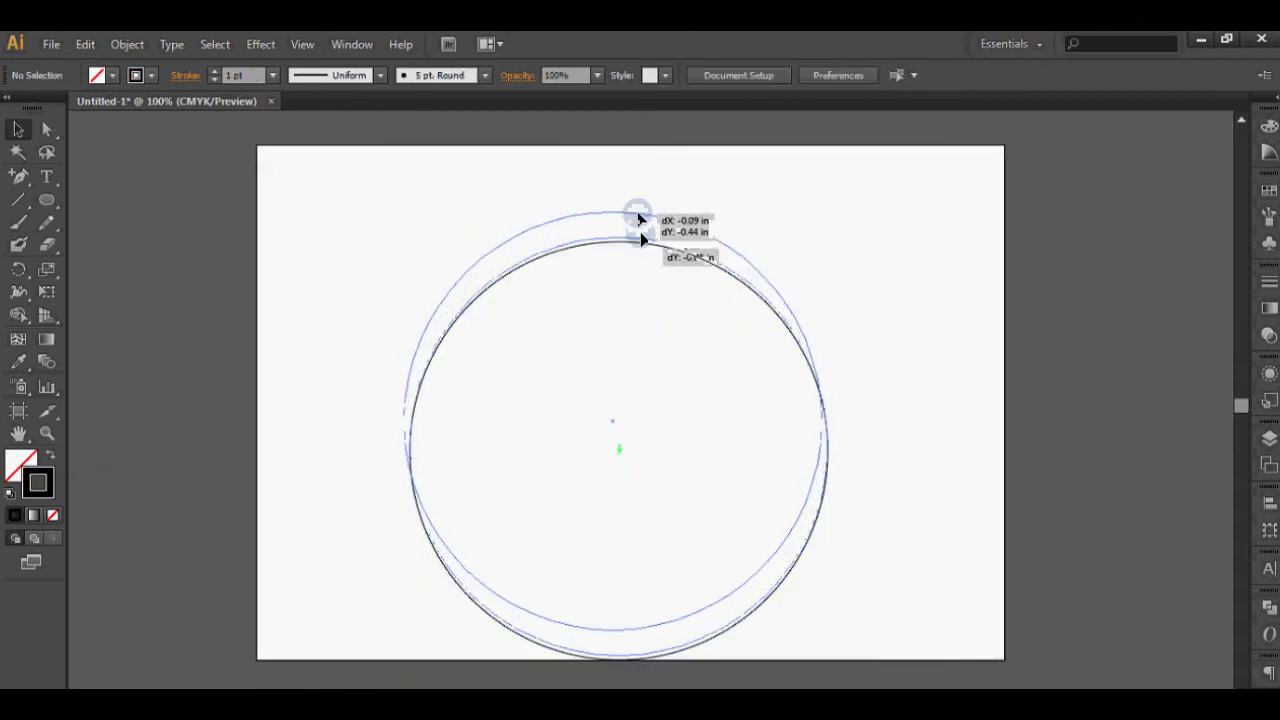
{"action": "key", "text": "ctrl+z"}
{"action": "left_click", "coordinate": [214, 70]}
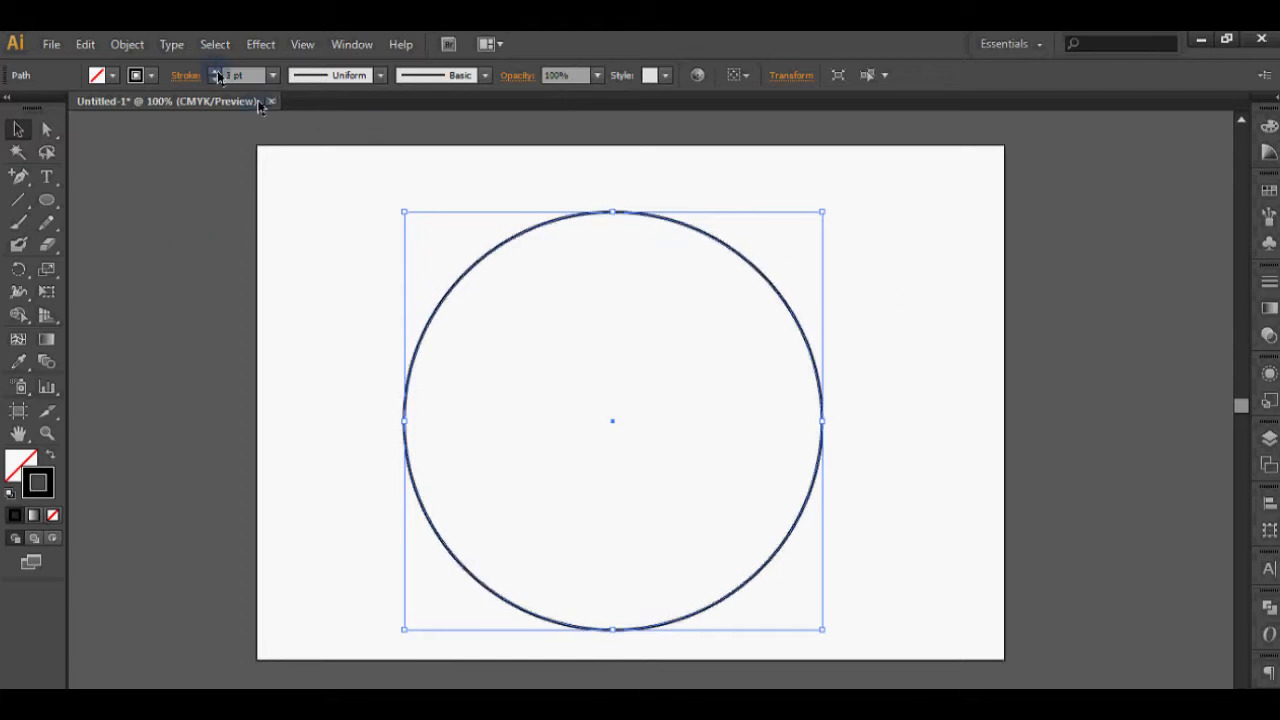
{"action": "left_click", "coordinate": [214, 79]}
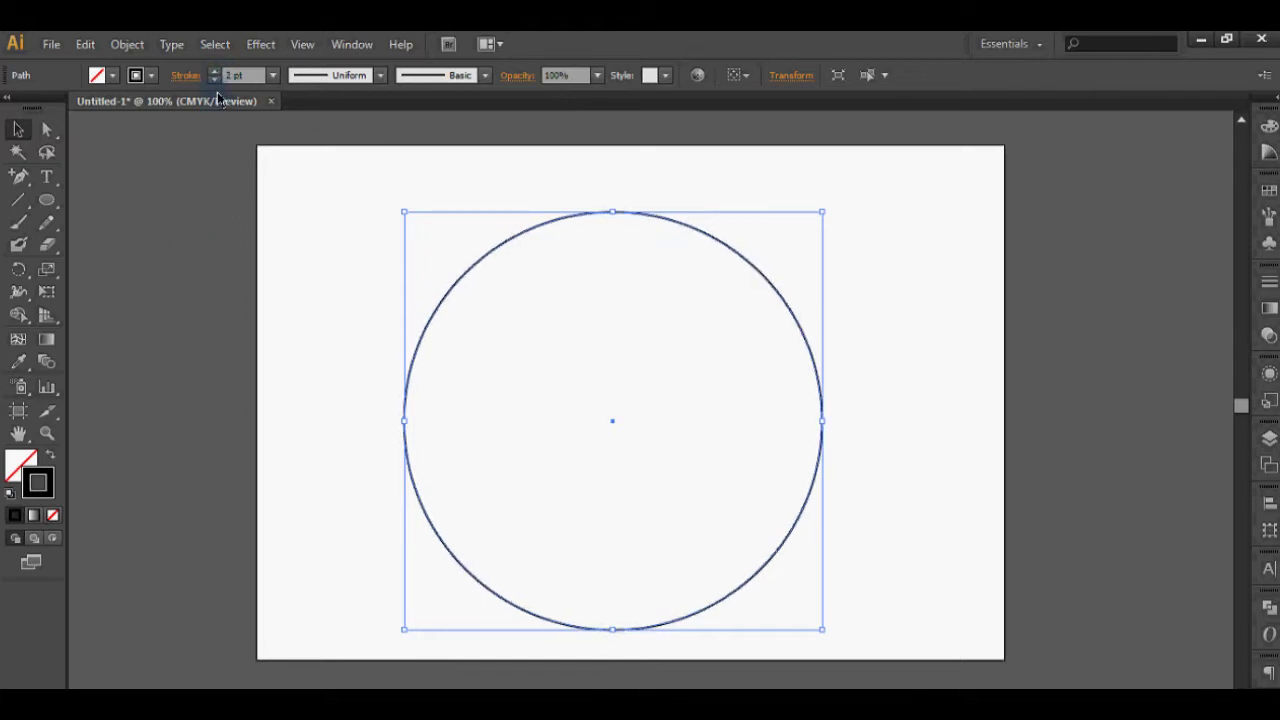
{"action": "left_click", "coordinate": [261, 46]}
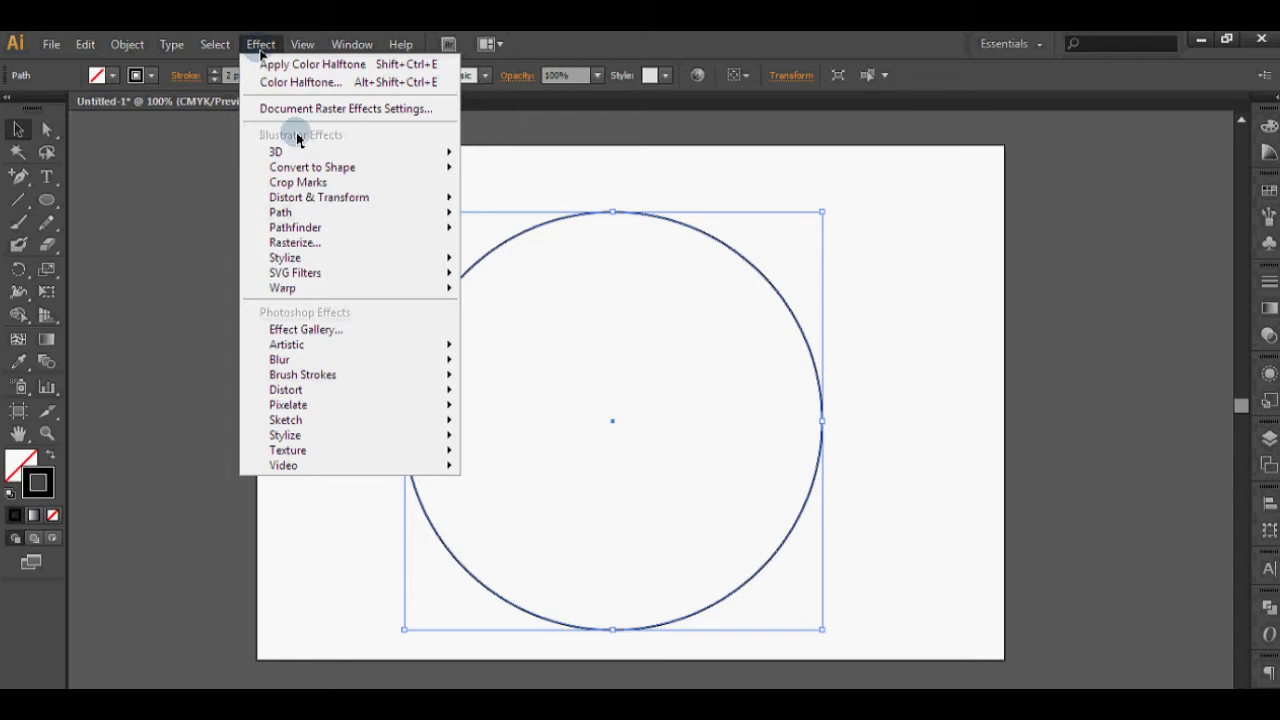
{"action": "mouse_move", "coordinate": [318, 197]}
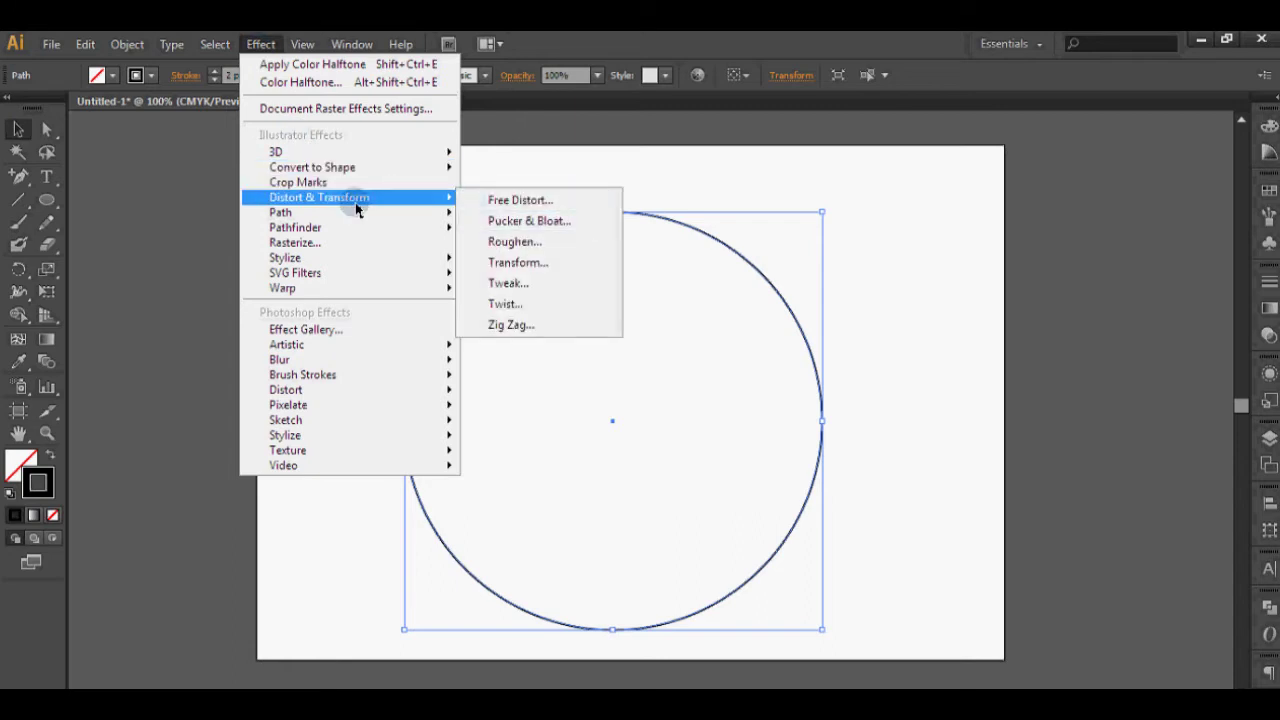
- Open the Distort & Transform > Transform effect for the circle and move its dialog right
{"action": "left_click", "coordinate": [544, 266]}
{"action": "left_click_drag", "start_coordinate": [661, 116], "coordinate": [973, 116]}
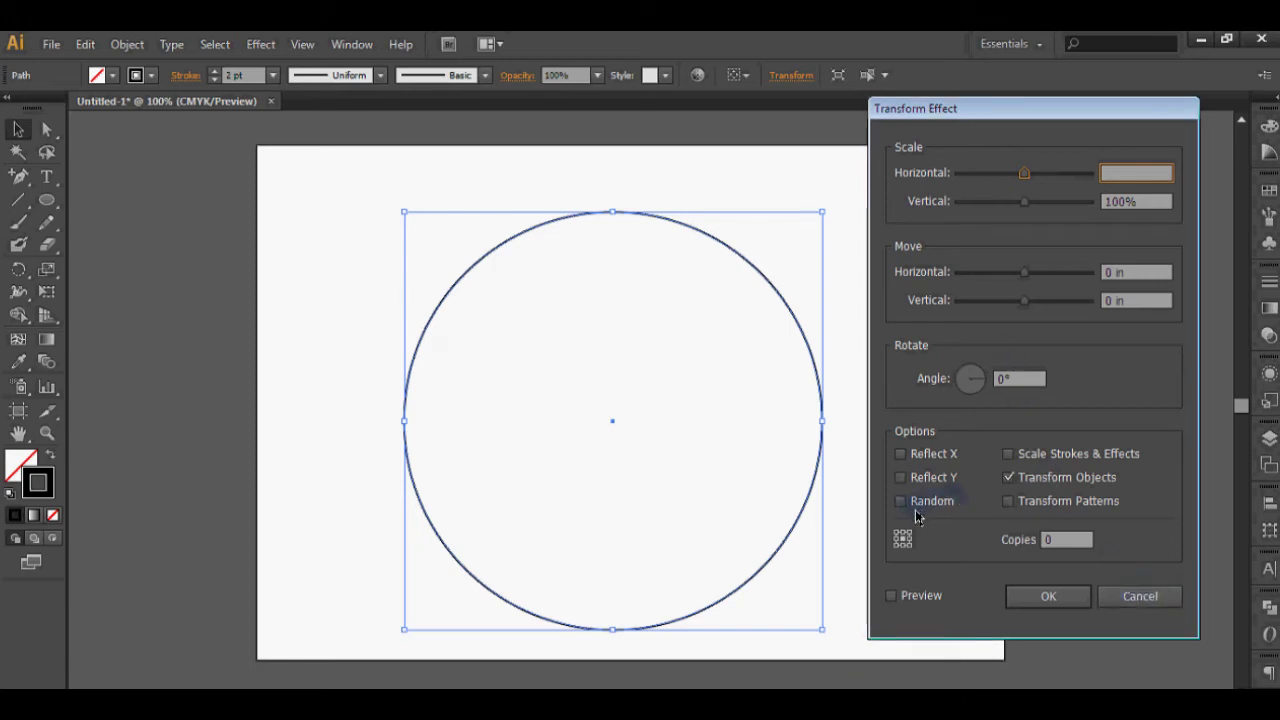
- Enable Preview, Reflect X, Random and Transform Patterns, scale 85% by 86%, with Reflect Y off
{"action": "left_click", "coordinate": [892, 596]}
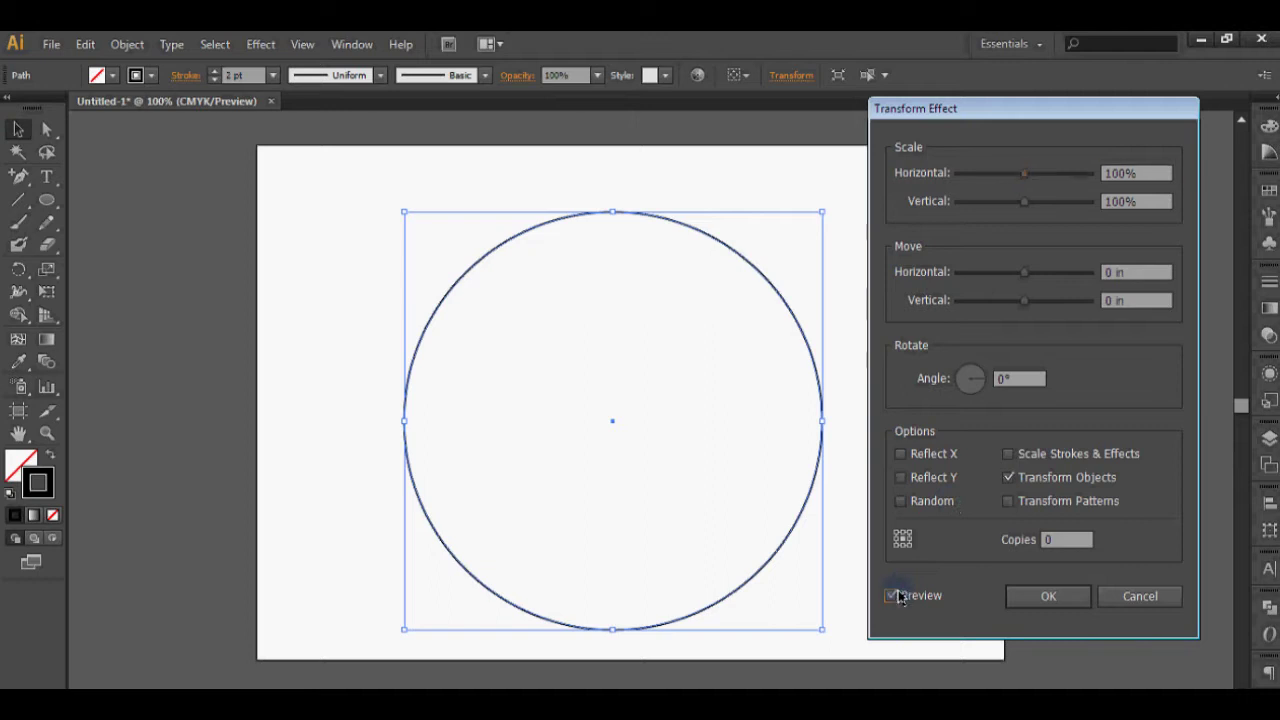
{"action": "left_click", "coordinate": [901, 455]}
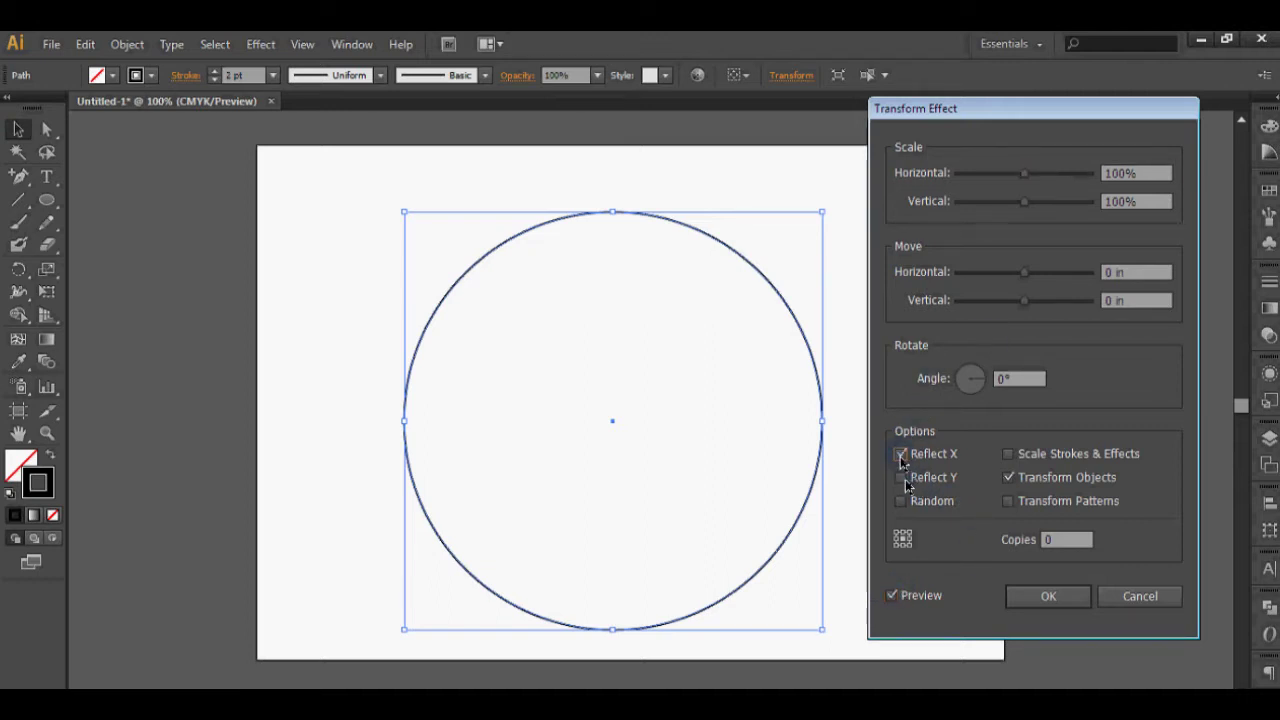
{"action": "mouse_move", "coordinate": [1023, 175]}
{"action": "left_mouse_down"}
{"action": "mouse_move", "coordinate": [991, 174]}
{"action": "mouse_move", "coordinate": [1055, 203]}
{"action": "mouse_move", "coordinate": [1014, 204]}
{"action": "left_mouse_up"}
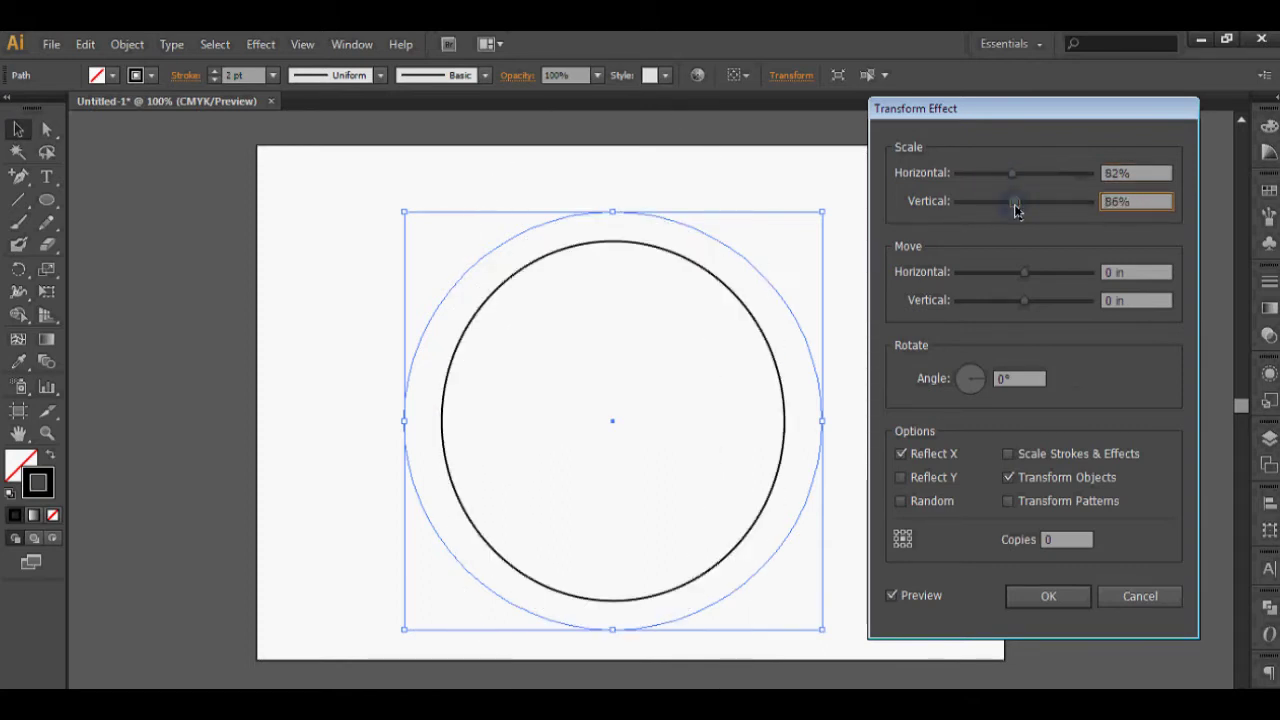
{"action": "left_click", "coordinate": [901, 478]}
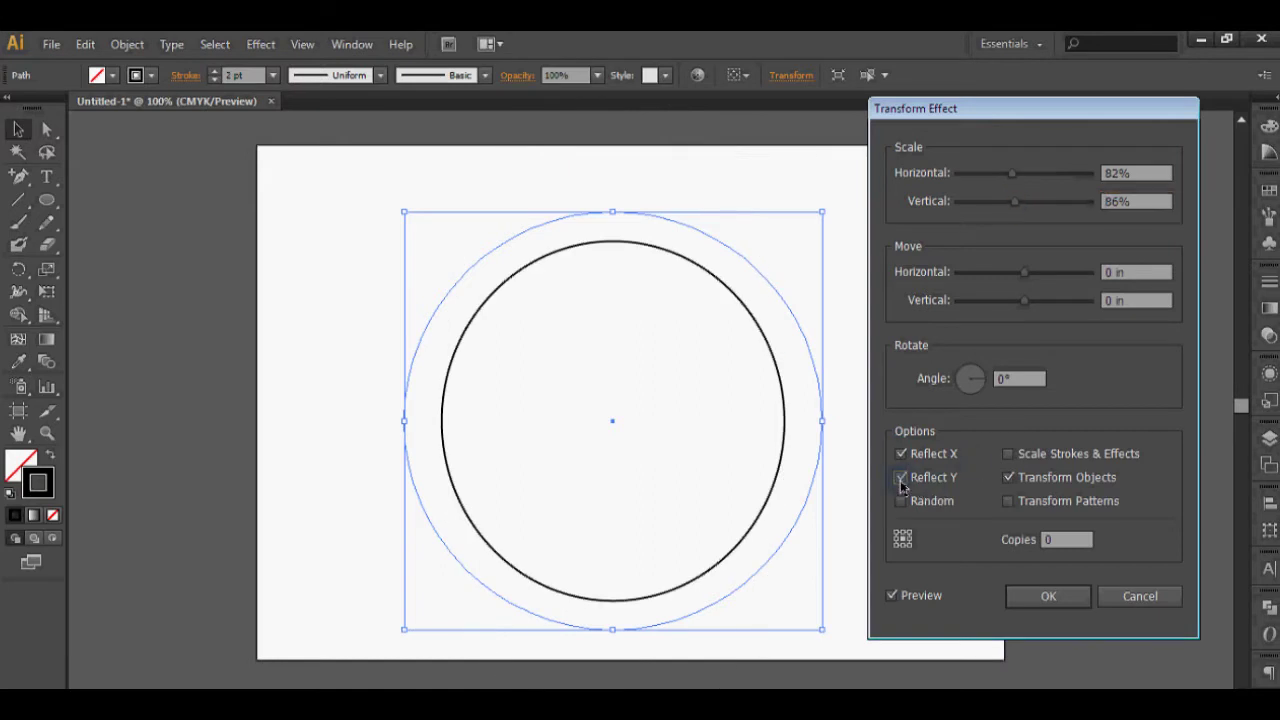
{"action": "left_click", "coordinate": [901, 501]}
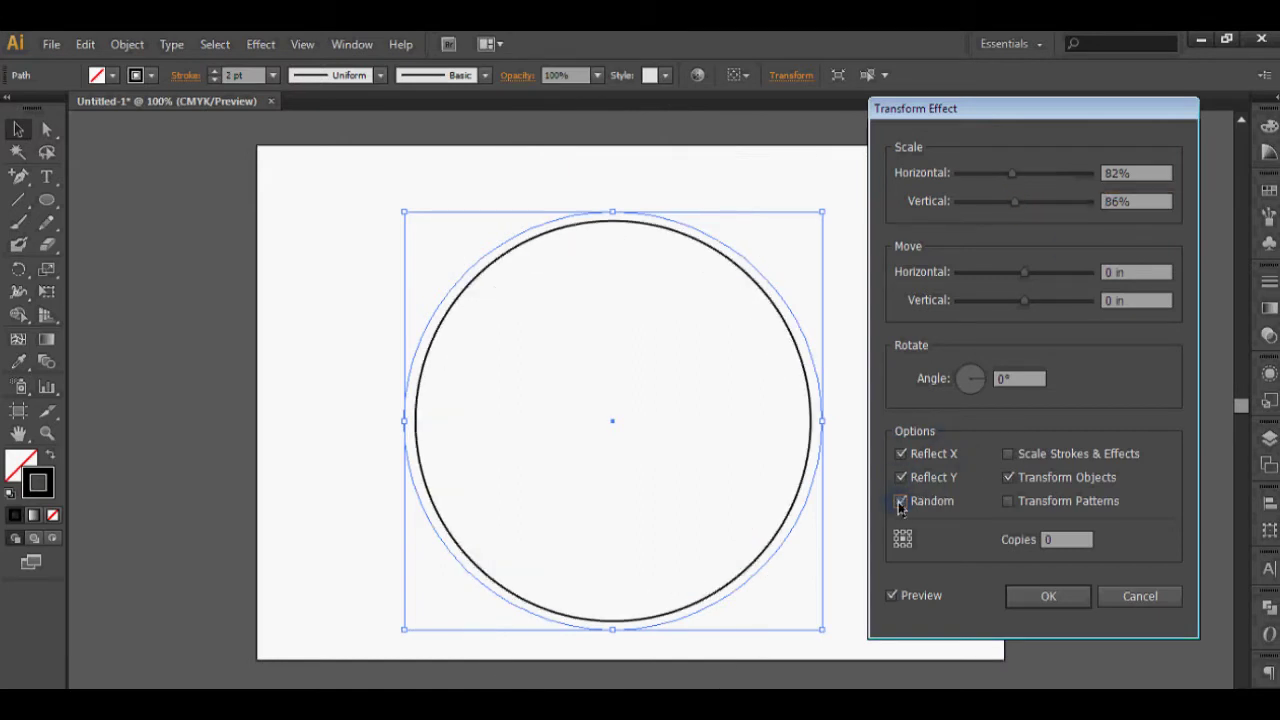
{"action": "mouse_move", "coordinate": [1013, 175]}
{"action": "left_mouse_down"}
{"action": "mouse_move", "coordinate": [1039, 175]}
{"action": "mouse_move", "coordinate": [1015, 175]}
{"action": "left_mouse_up"}
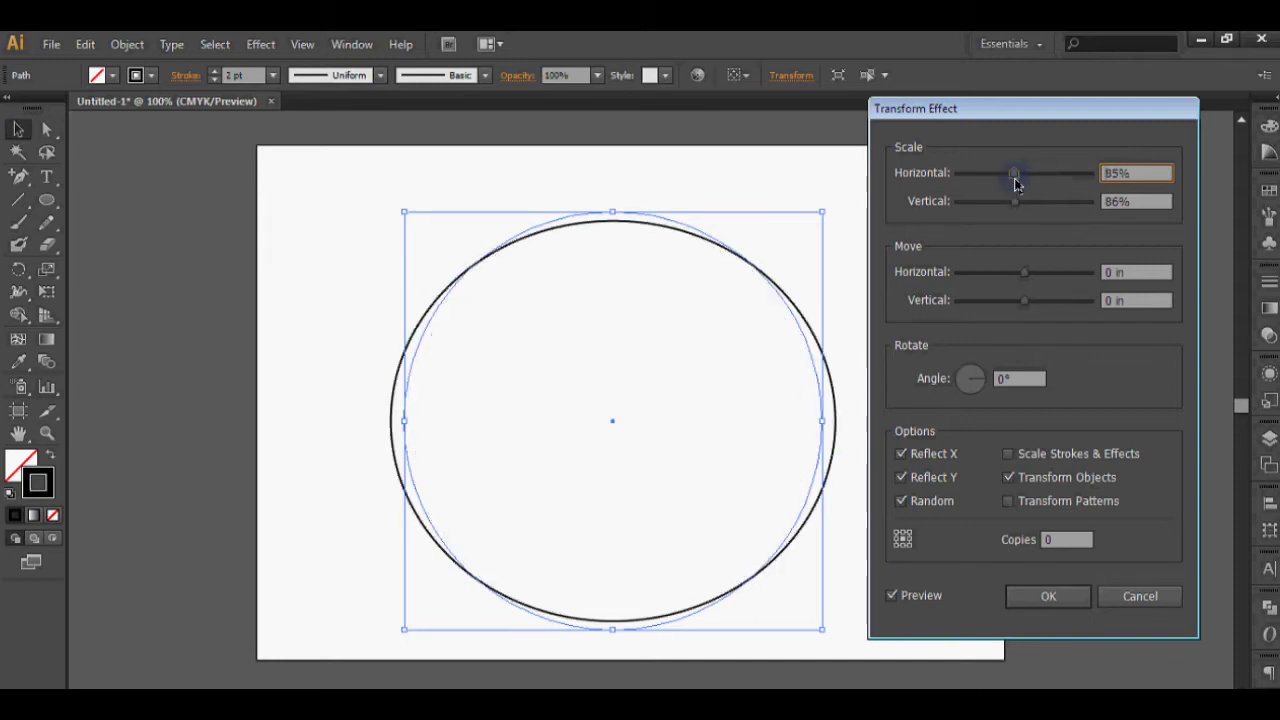
{"action": "left_click", "coordinate": [1007, 501]}
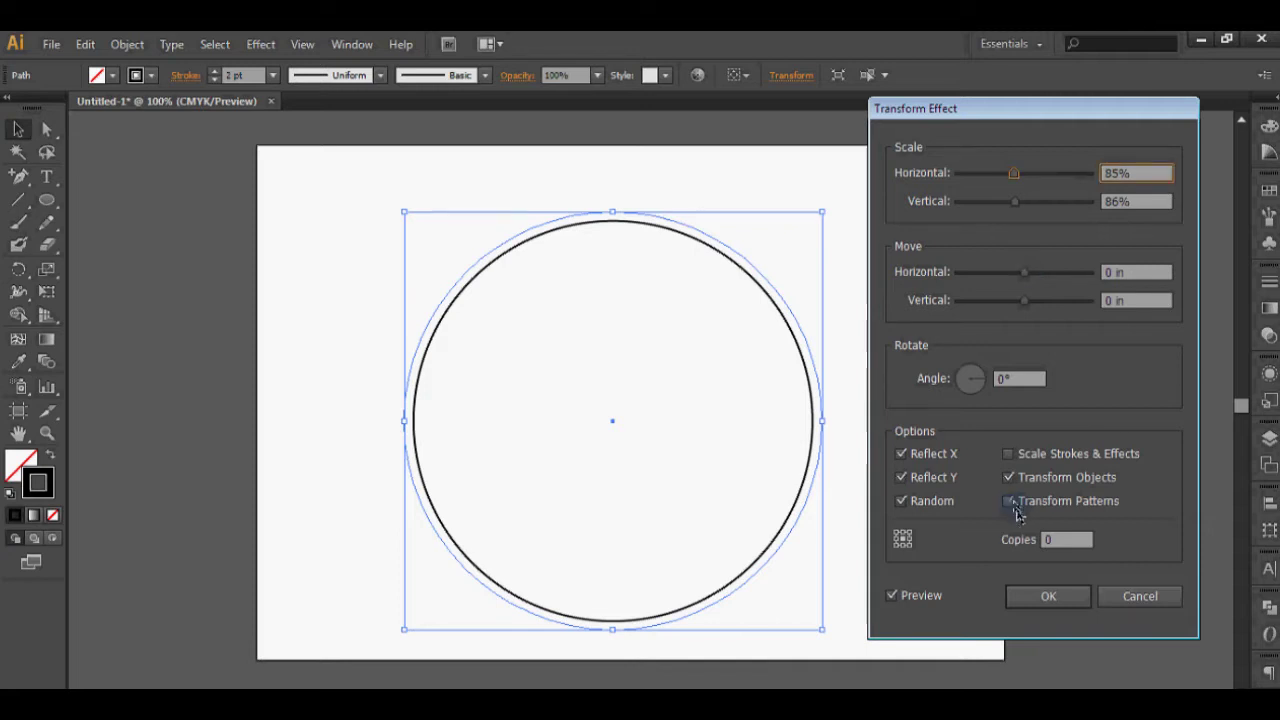
{"action": "left_click", "coordinate": [903, 478]}
- Move the transform -0.0417 in horizontally and scale it 98% by 54%
{"action": "double_click", "coordinate": [1045, 379]}
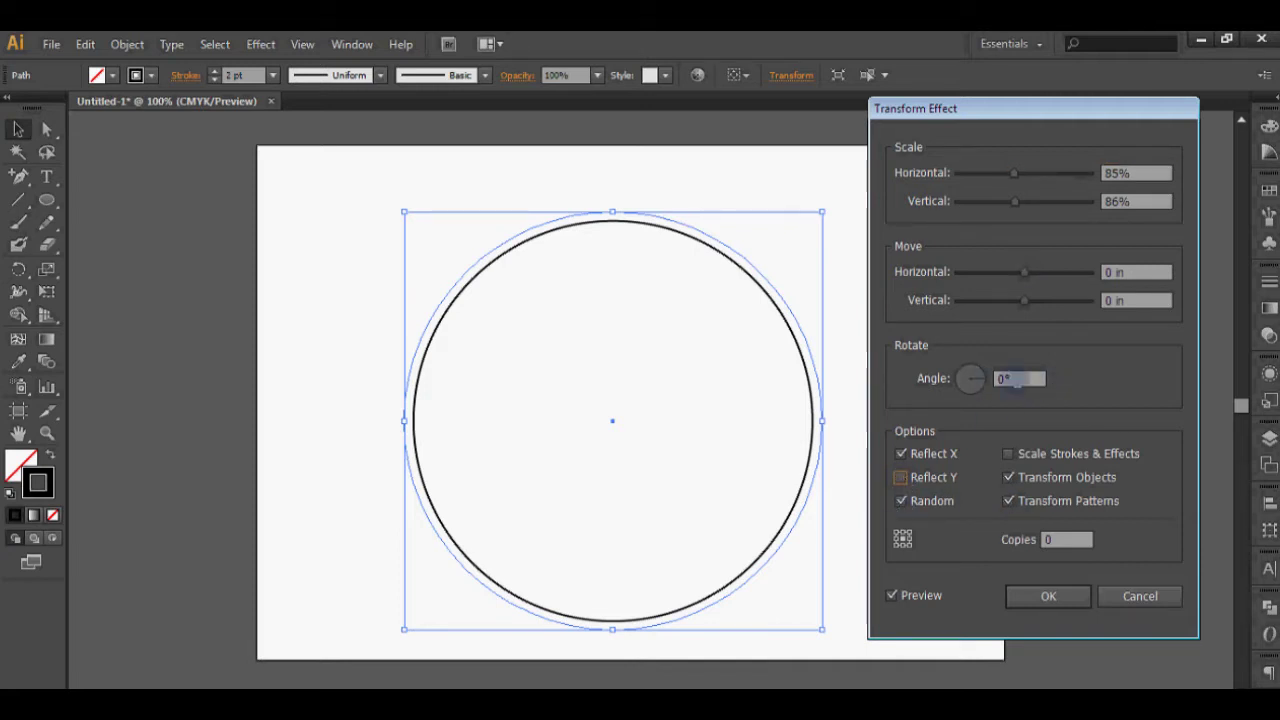
{"action": "type", "text": "25"}
{"action": "left_click_drag", "start_coordinate": [984, 380], "coordinate": [995, 379]}
{"action": "mouse_move", "coordinate": [1024, 272]}
{"action": "left_mouse_down"}
{"action": "mouse_move", "coordinate": [1062, 285]}
{"action": "mouse_move", "coordinate": [1040, 309]}
{"action": "mouse_move", "coordinate": [1022, 278]}
{"action": "left_mouse_up"}
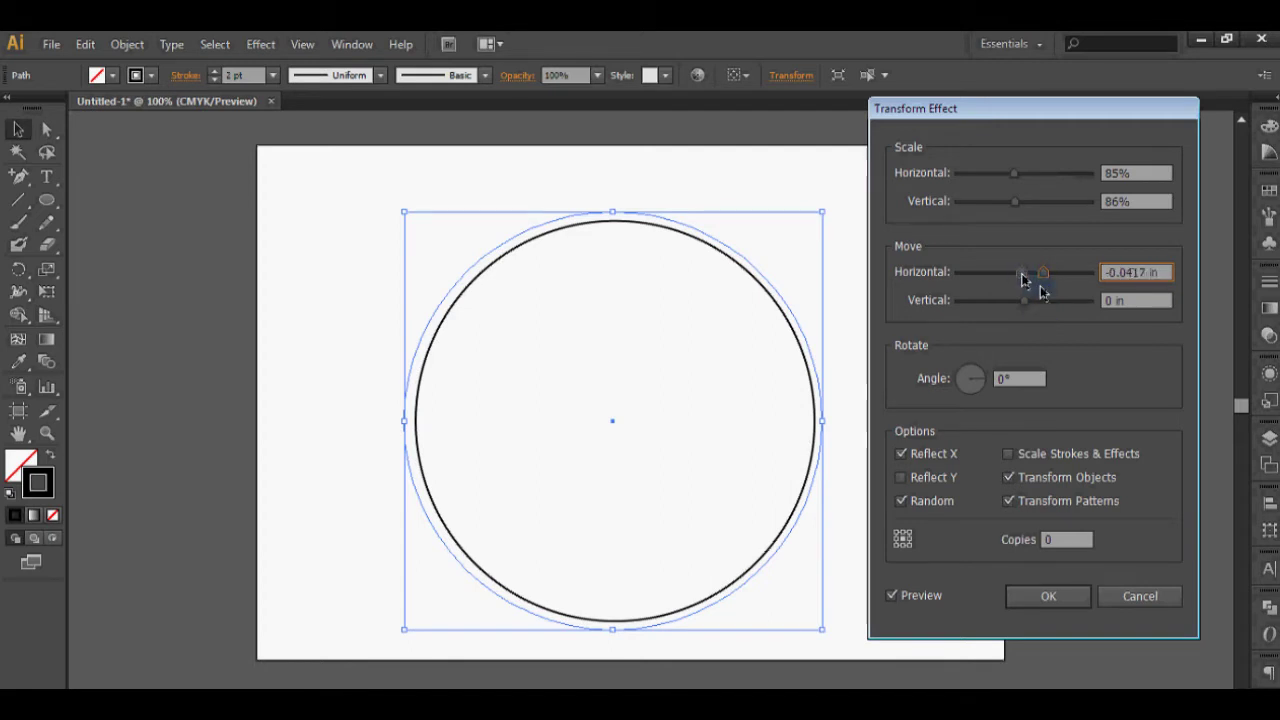
{"action": "left_click", "coordinate": [1018, 203]}
{"action": "mouse_move", "coordinate": [1018, 203]}
{"action": "left_mouse_down"}
{"action": "mouse_move", "coordinate": [982, 203]}
{"action": "mouse_move", "coordinate": [1033, 180]}
{"action": "mouse_move", "coordinate": [995, 208]}
{"action": "left_mouse_up"}
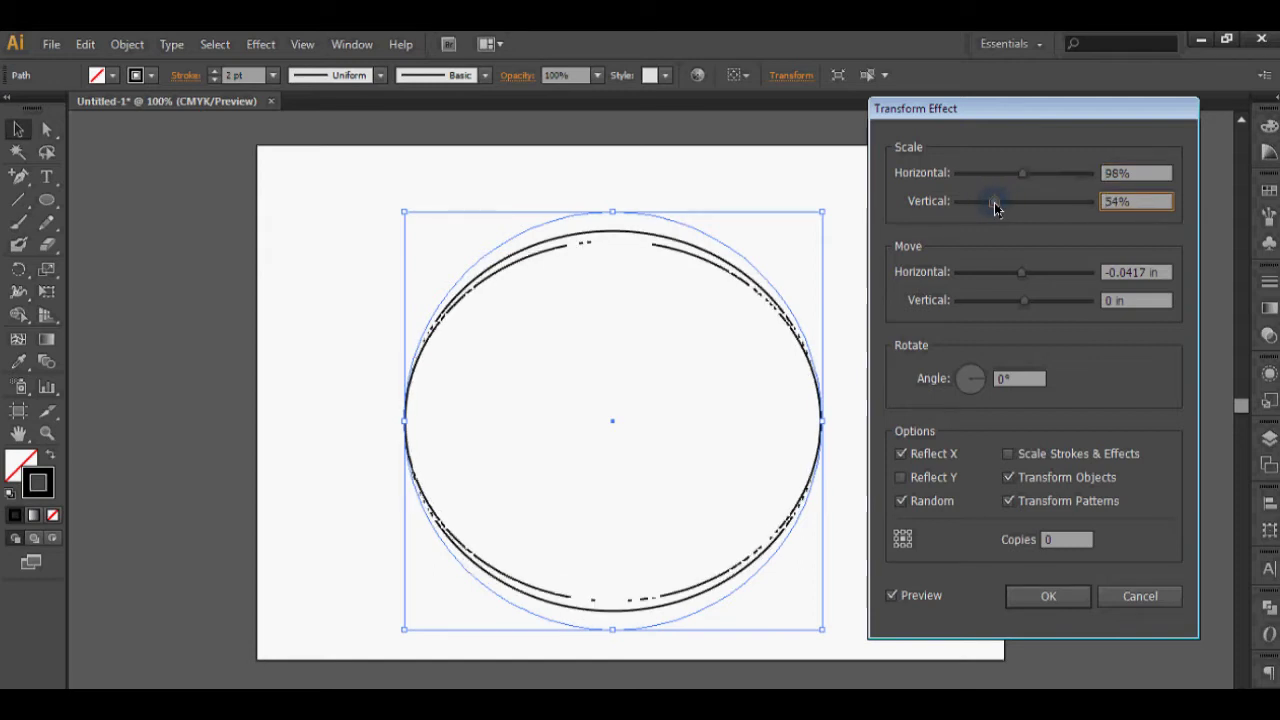
- Set Copies to 20 and scale the copies 96% horizontally by 33% vertically
{"action": "left_click", "coordinate": [1050, 540]}
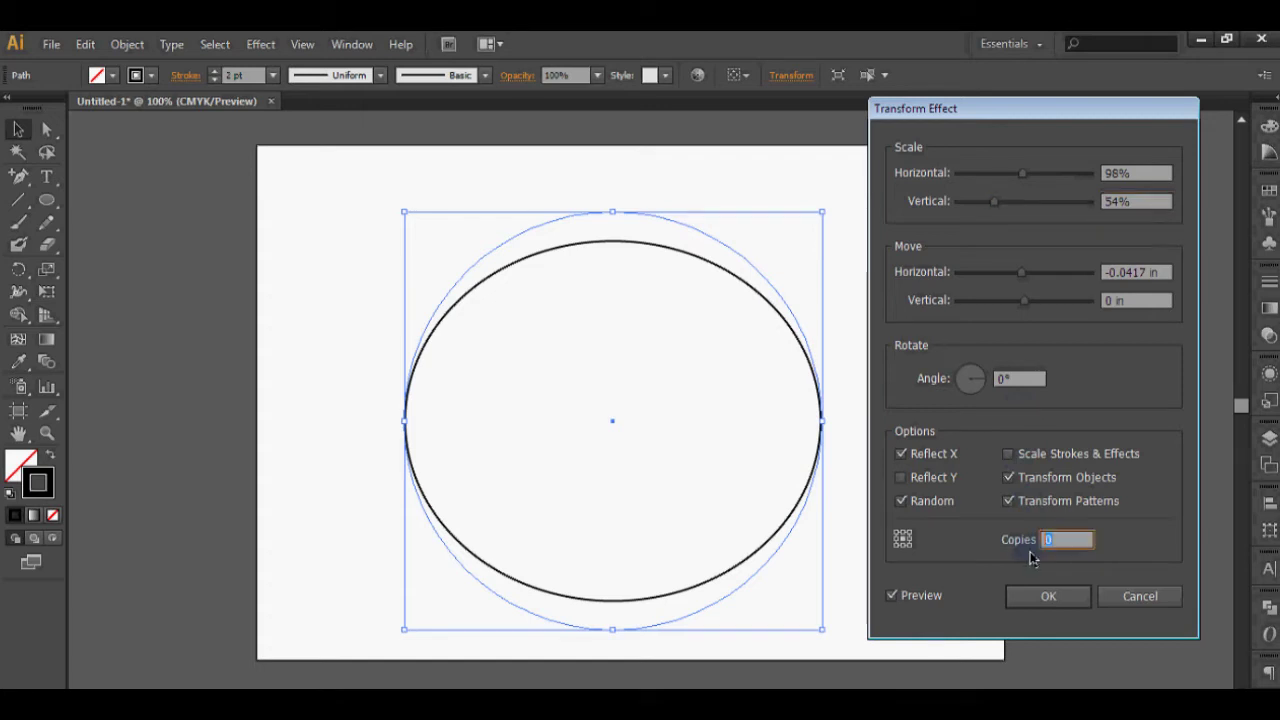
{"action": "type", "text": "20"}
{"action": "left_click", "coordinate": [1018, 382]}
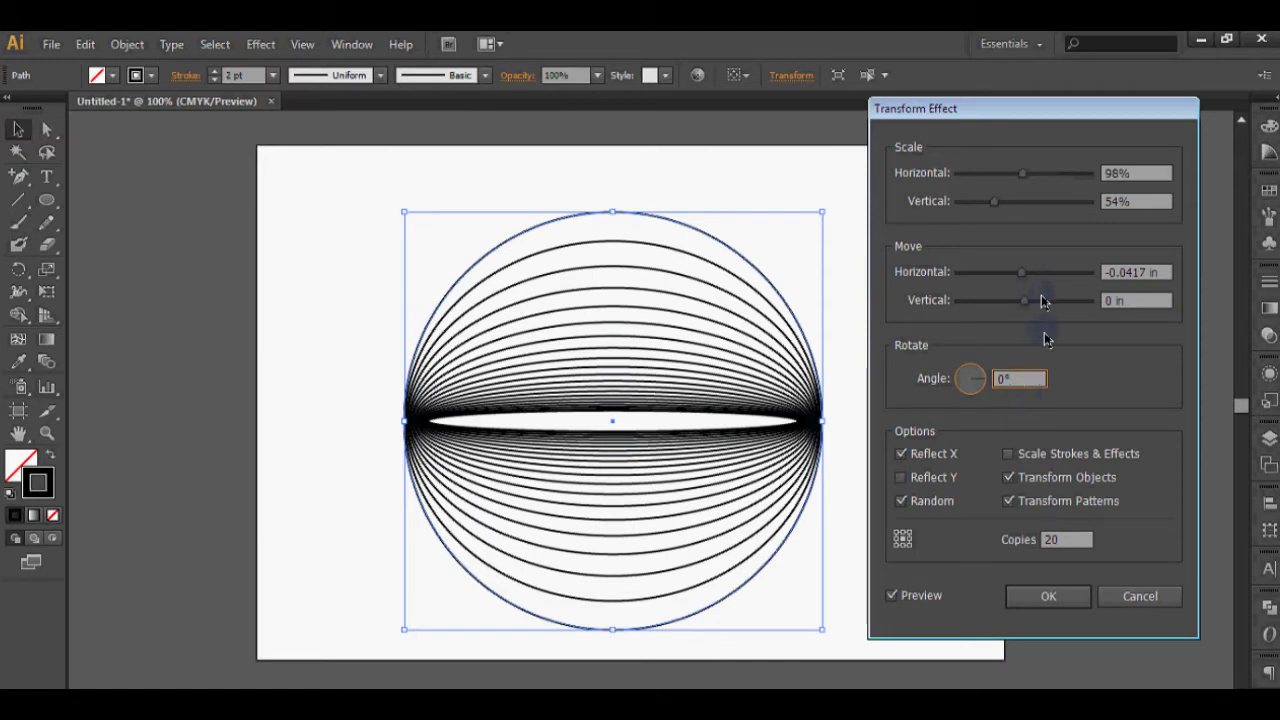
{"action": "left_click_drag", "start_coordinate": [1020, 177], "coordinate": [1040, 180]}
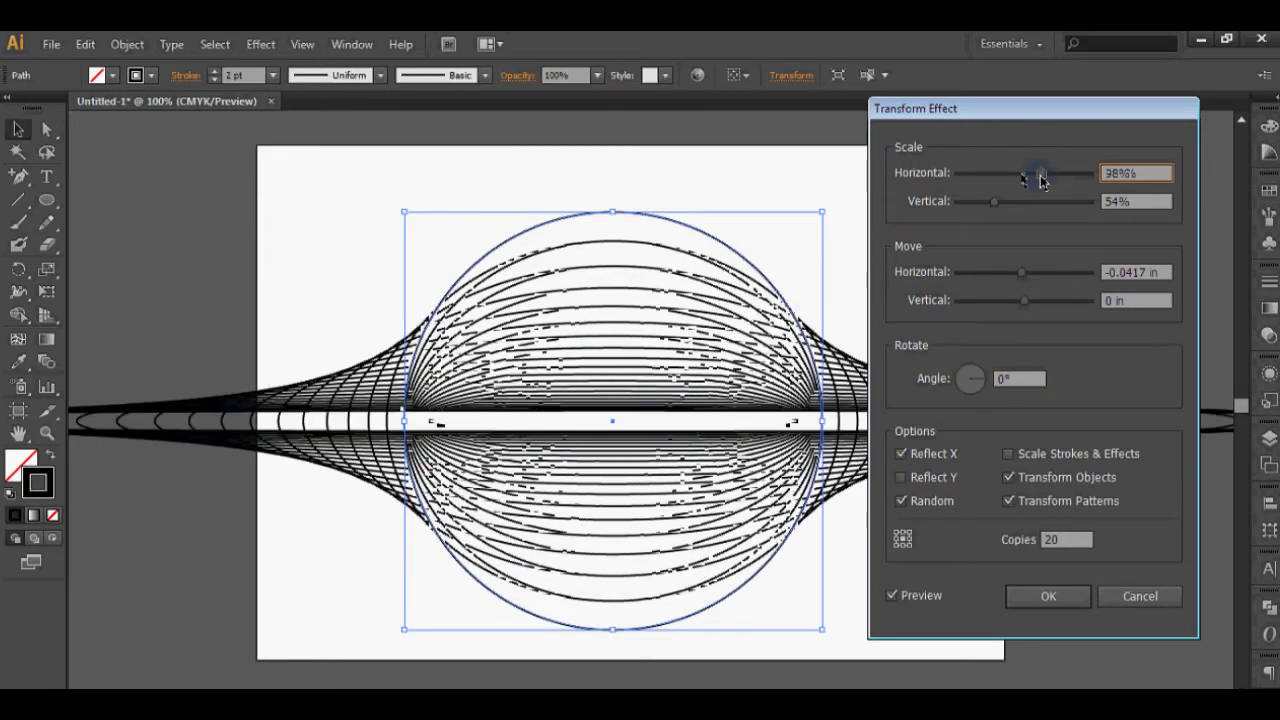
{"action": "left_click_drag", "start_coordinate": [993, 202], "coordinate": [981, 211]}
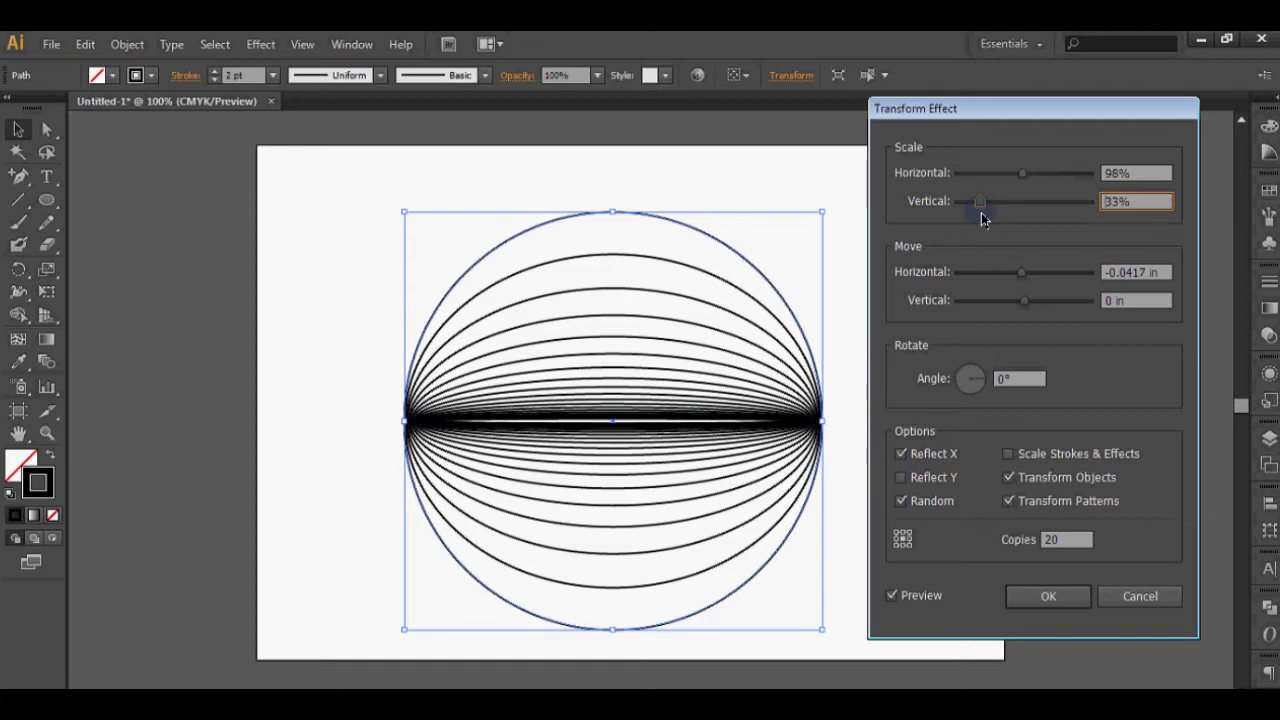
- Raise the vertical scale to 40% and rotate the copies to 129°
{"action": "left_click_drag", "start_coordinate": [981, 208], "coordinate": [983, 208]}
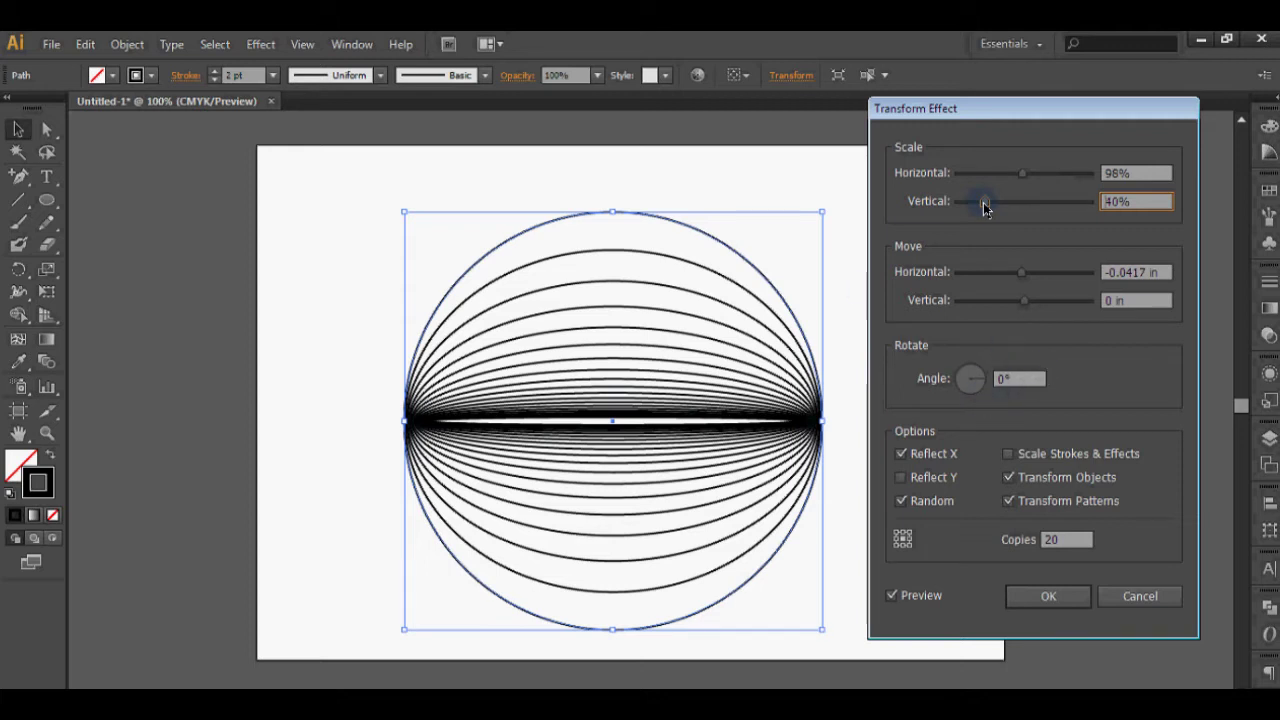
{"action": "left_click_drag", "start_coordinate": [983, 392], "coordinate": [956, 368]}
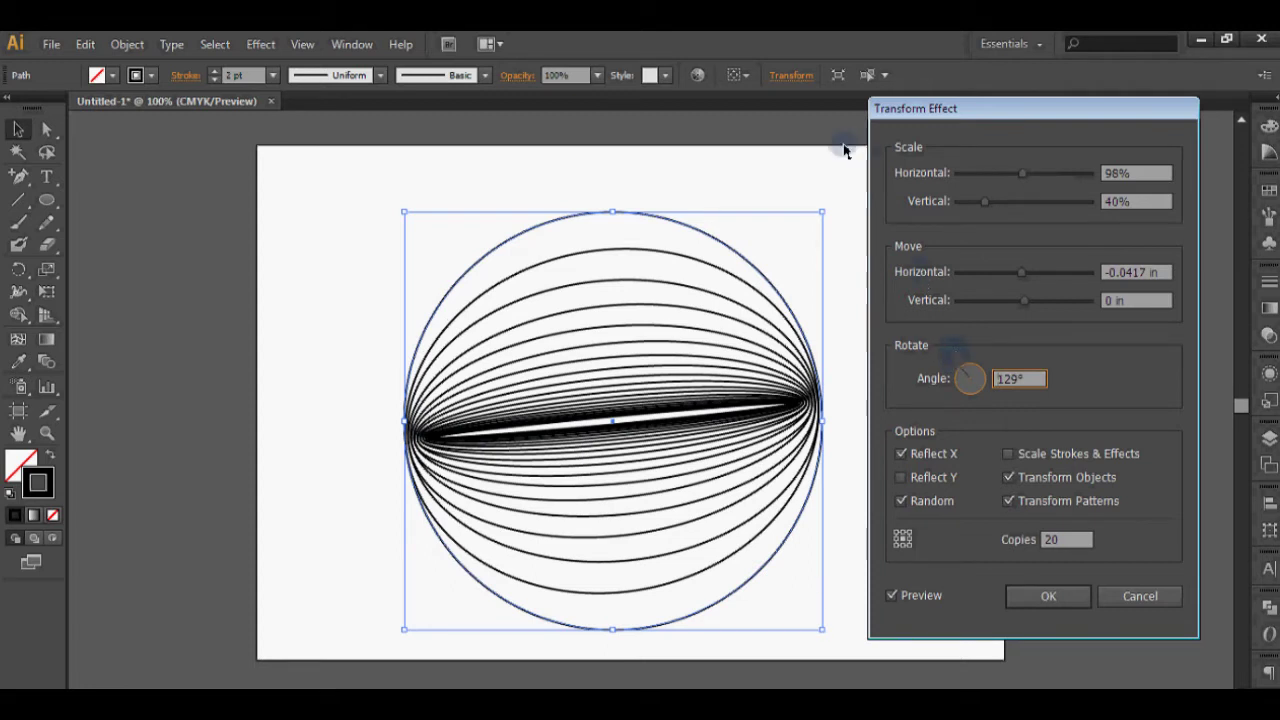
- Turn on Reflect Y and rotate the copies to 242°
{"action": "mouse_move", "coordinate": [958, 376]}
{"action": "left_mouse_down"}
{"action": "mouse_move", "coordinate": [980, 400]}
{"action": "mouse_move", "coordinate": [988, 378]}
{"action": "left_mouse_up"}
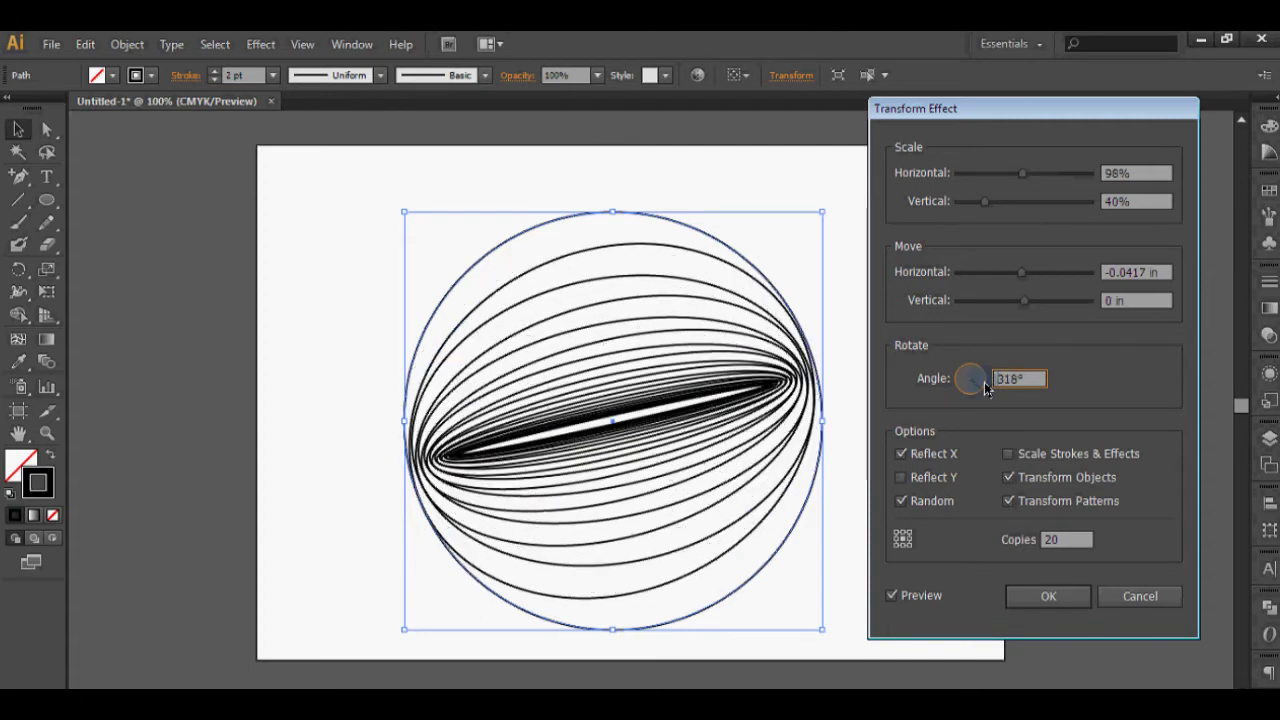
{"action": "left_click", "coordinate": [962, 478]}
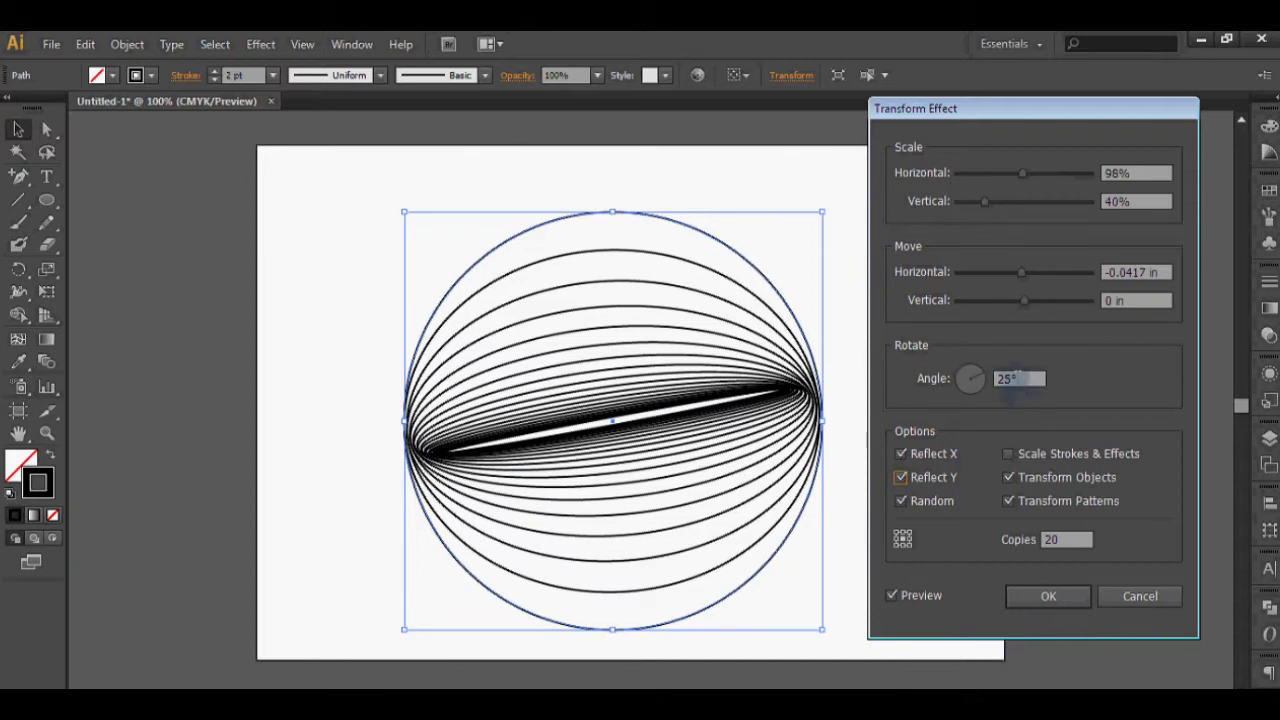
{"action": "left_click", "coordinate": [970, 377]}
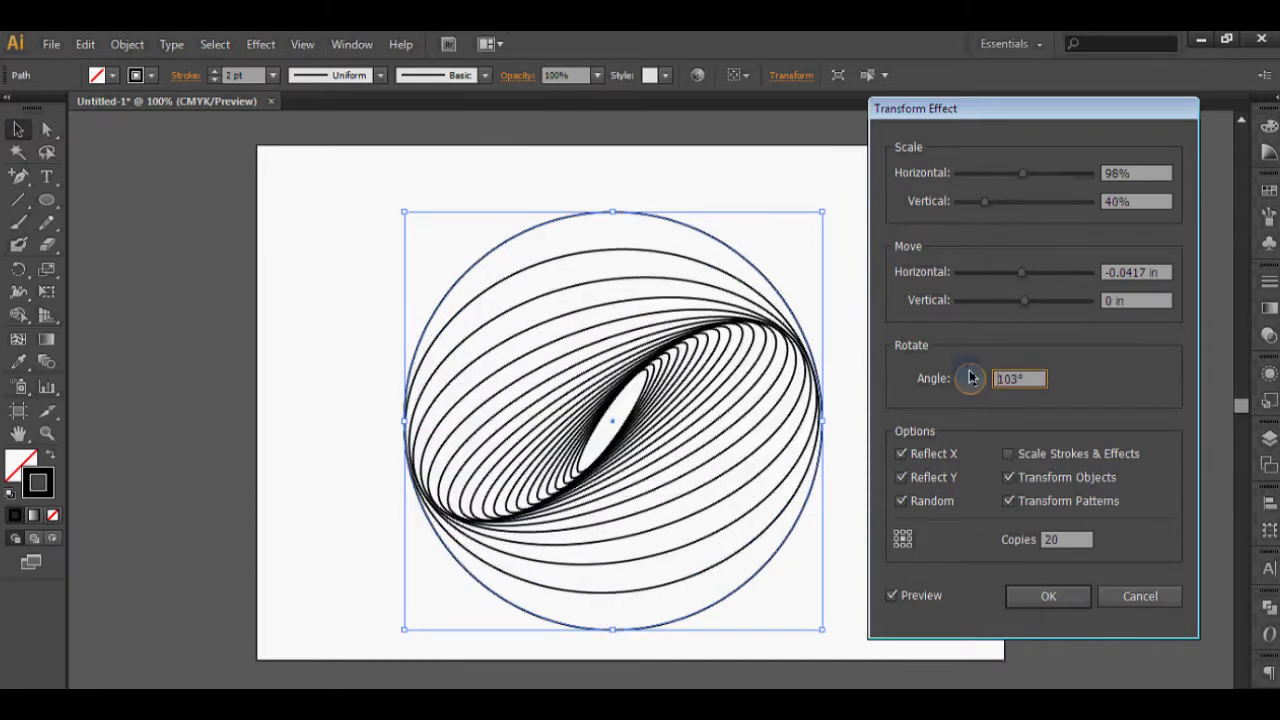
{"action": "mouse_move", "coordinate": [970, 377]}
{"action": "left_mouse_down"}
{"action": "mouse_move", "coordinate": [957, 388]}
{"action": "mouse_move", "coordinate": [966, 398]}
{"action": "left_mouse_up"}
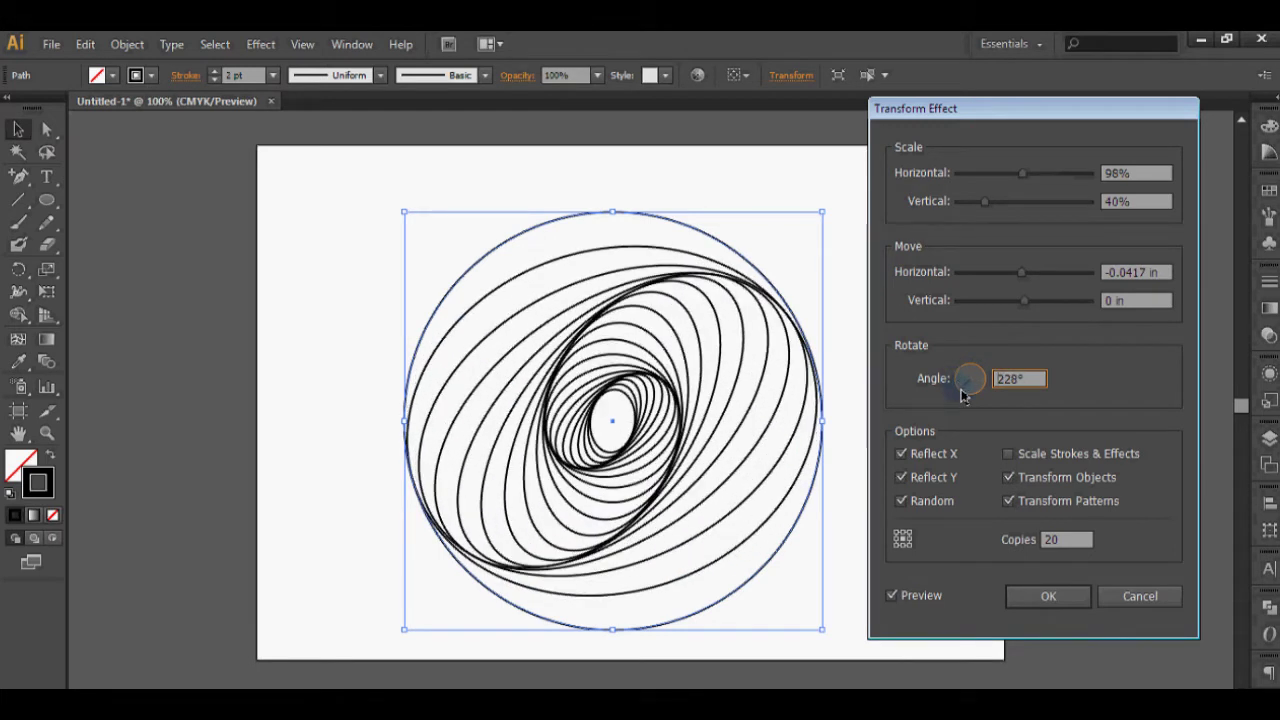
{"action": "left_click_drag", "start_coordinate": [963, 397], "coordinate": [981, 402]}
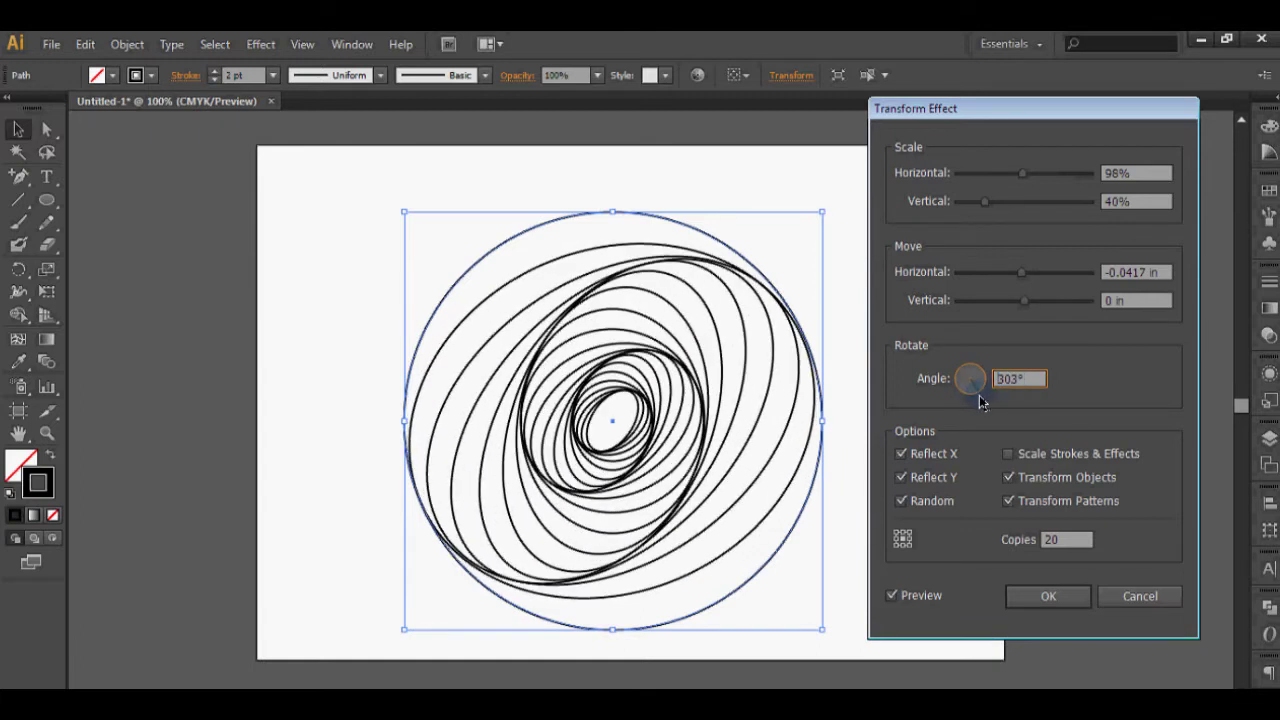
{"action": "left_click_drag", "start_coordinate": [980, 402], "coordinate": [960, 400]}
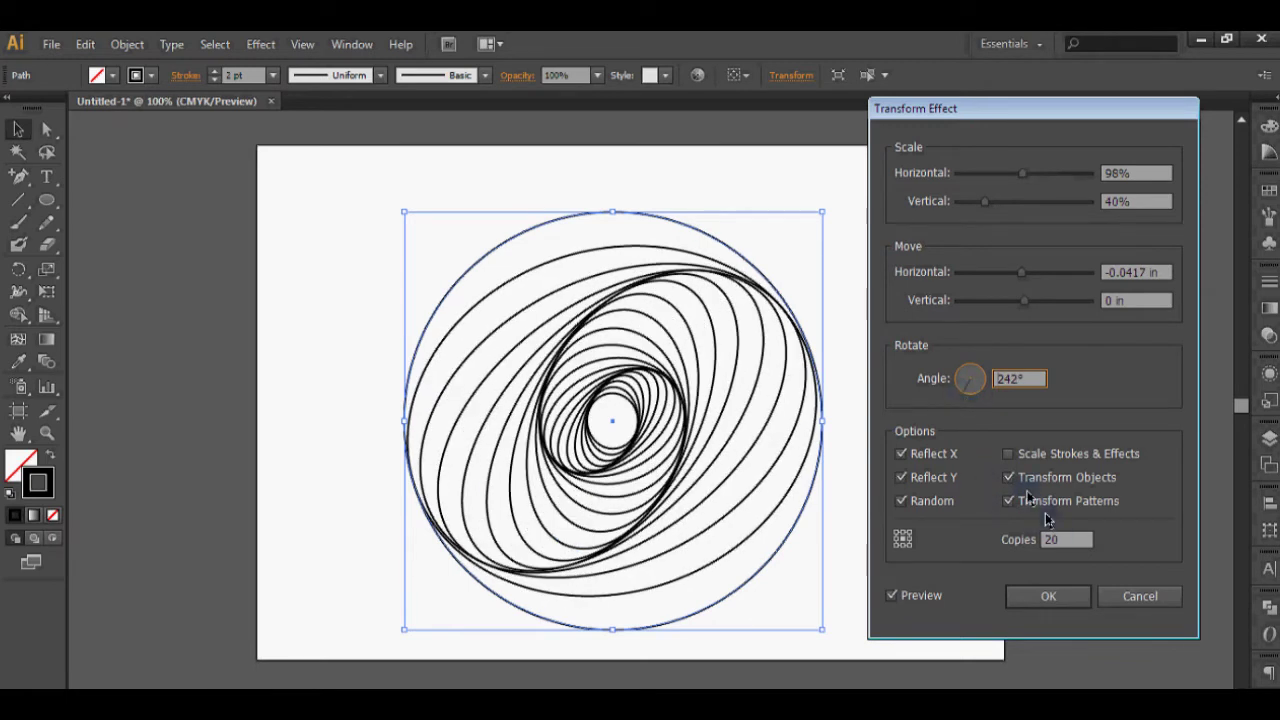
- Enable Scale Strokes & Effects, keep Random on, and turn off Transform Patterns
{"action": "left_click", "coordinate": [1009, 455]}
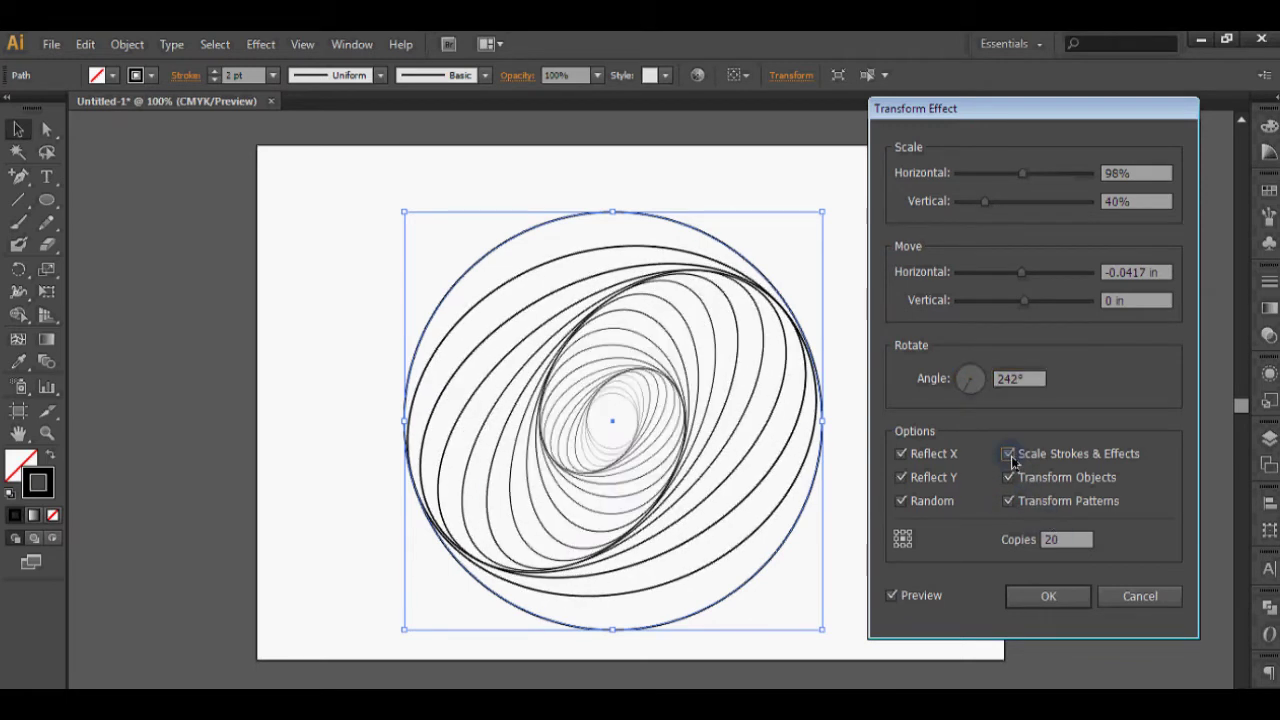
{"action": "left_click", "coordinate": [902, 503]}
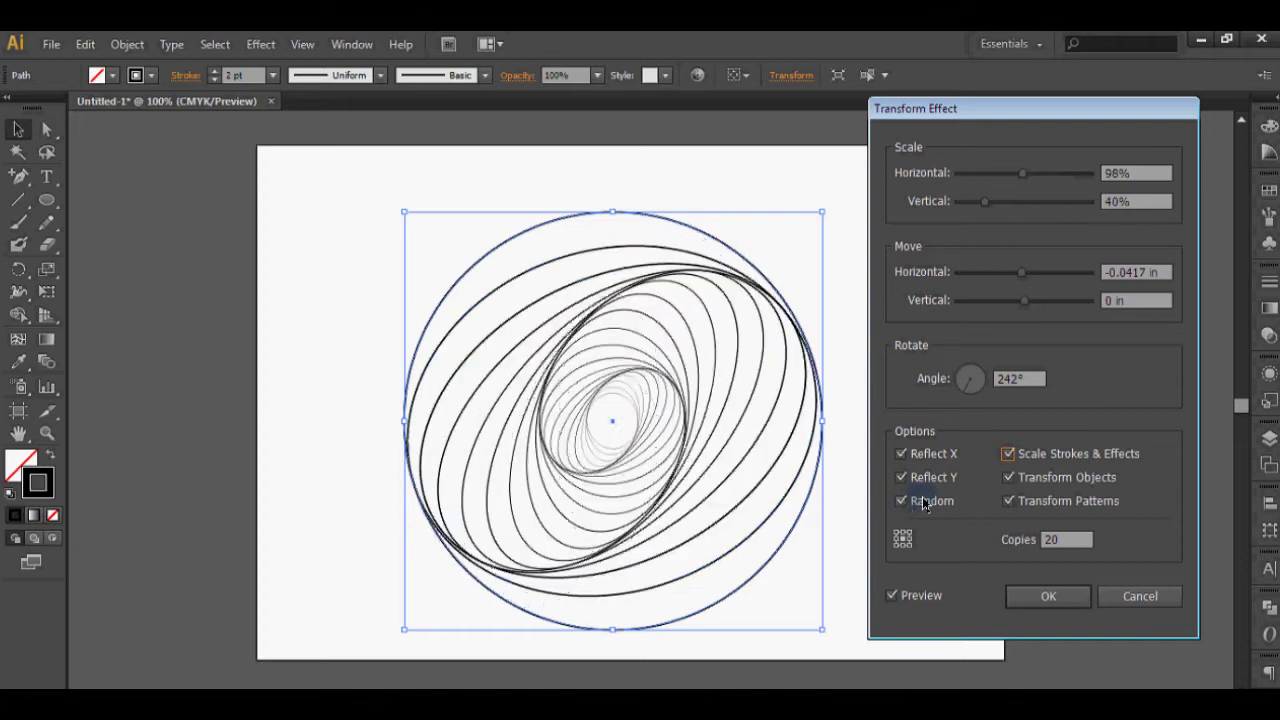
{"action": "left_click", "coordinate": [902, 502]}
{"action": "left_click", "coordinate": [1010, 502]}
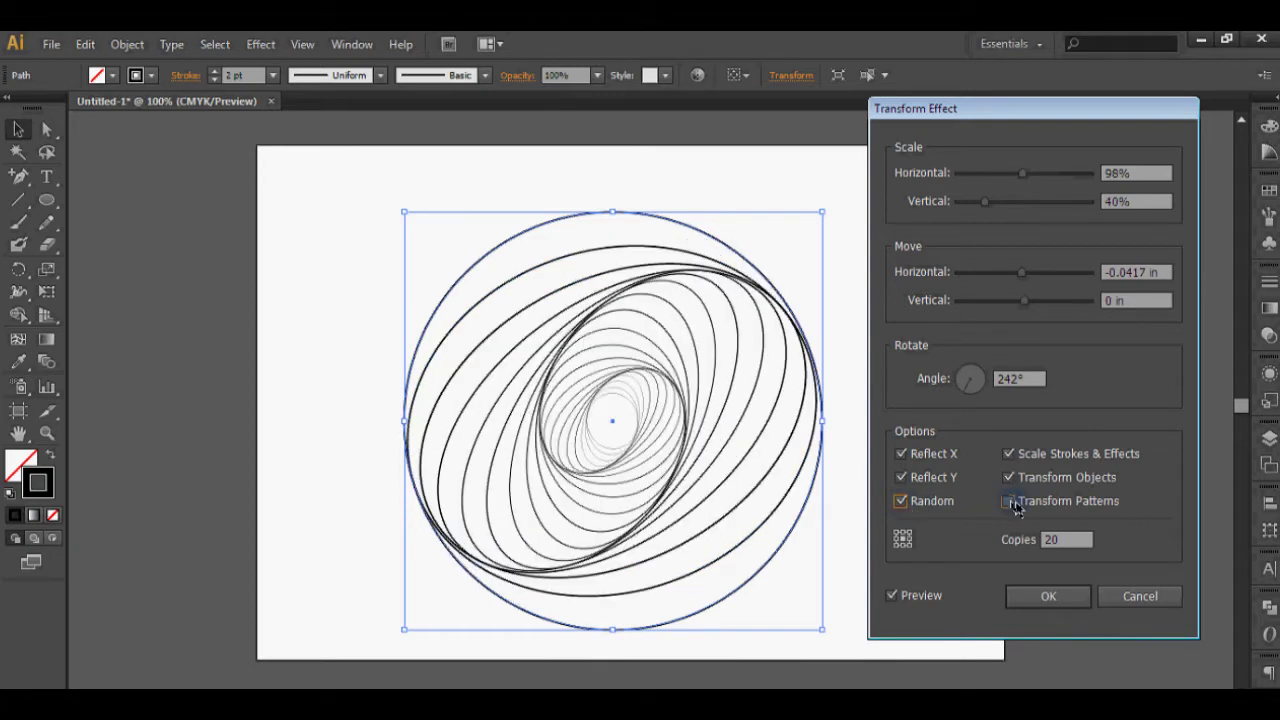
{"action": "left_click", "coordinate": [1012, 504]}
- Set vertical scale to 48% and move copies -0.0139 in horizontally, 0.0556 in vertically
{"action": "mouse_move", "coordinate": [1022, 173]}
{"action": "left_mouse_down"}
{"action": "mouse_move", "coordinate": [1033, 175]}
{"action": "mouse_move", "coordinate": [1014, 178]}
{"action": "mouse_move", "coordinate": [1004, 208]}
{"action": "left_mouse_up"}
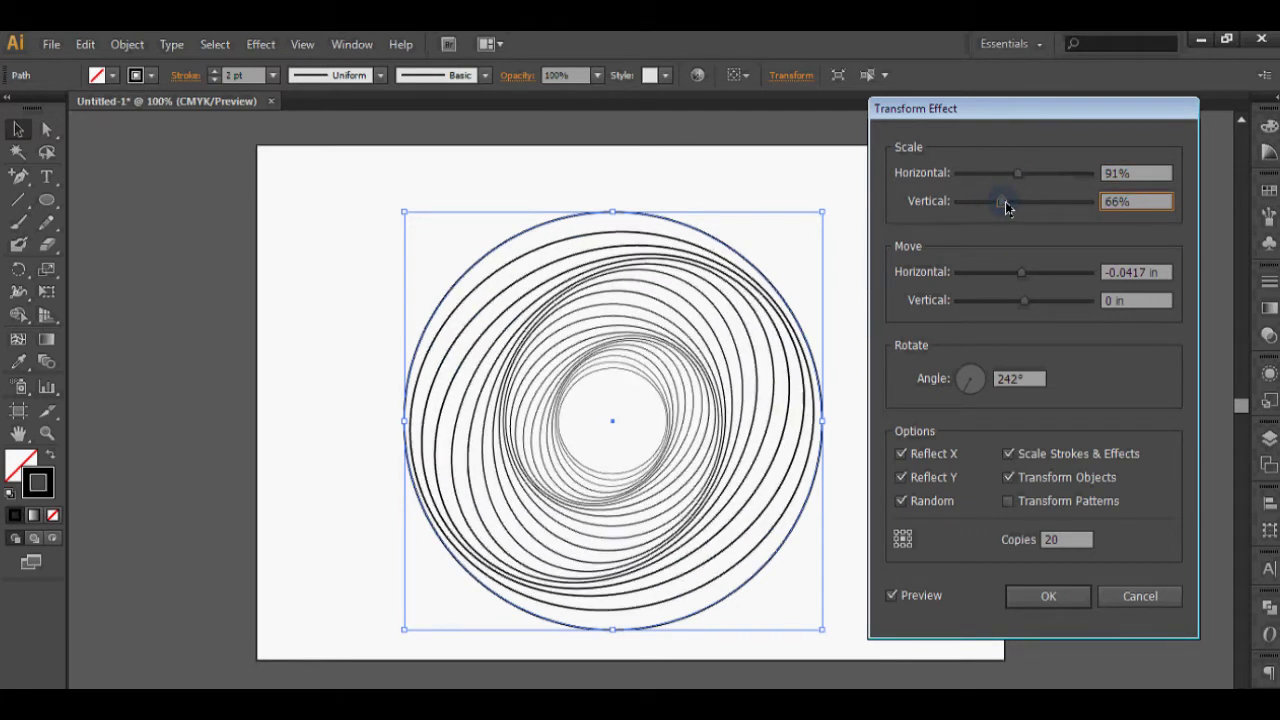
{"action": "left_click_drag", "start_coordinate": [1005, 208], "coordinate": [989, 203]}
{"action": "left_click", "coordinate": [1020, 281]}
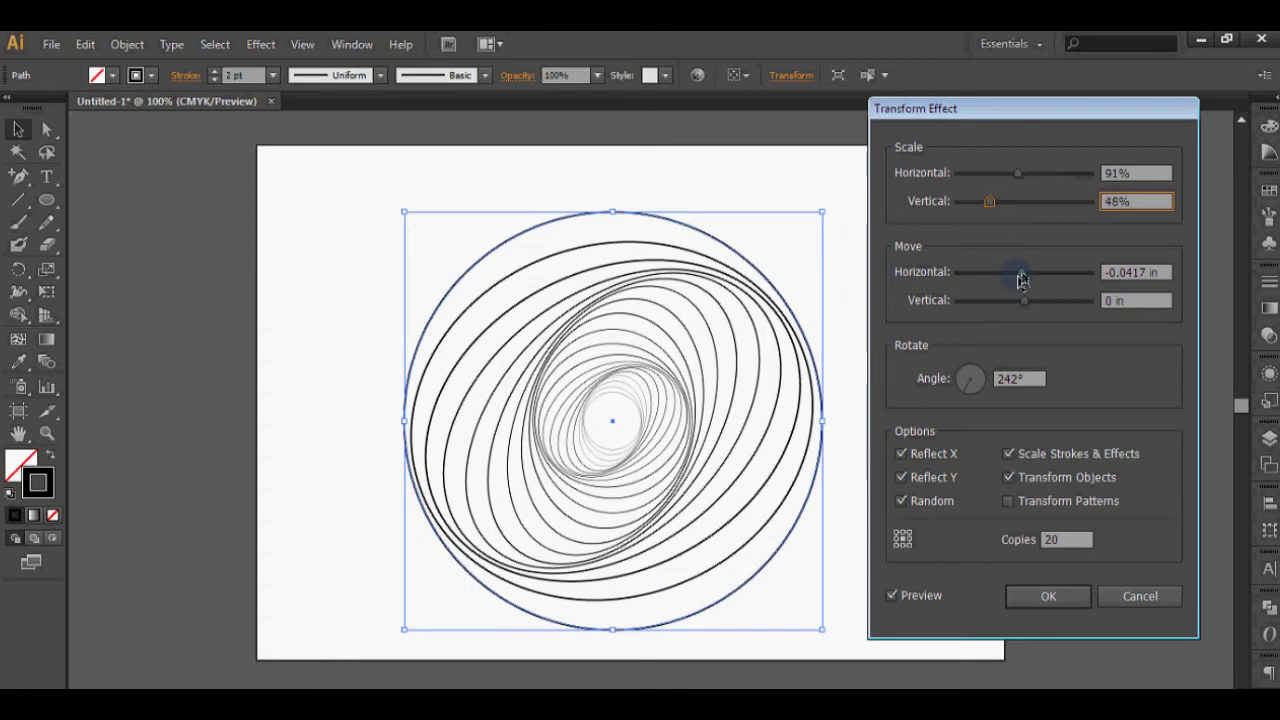
{"action": "left_click_drag", "start_coordinate": [1020, 281], "coordinate": [1022, 278]}
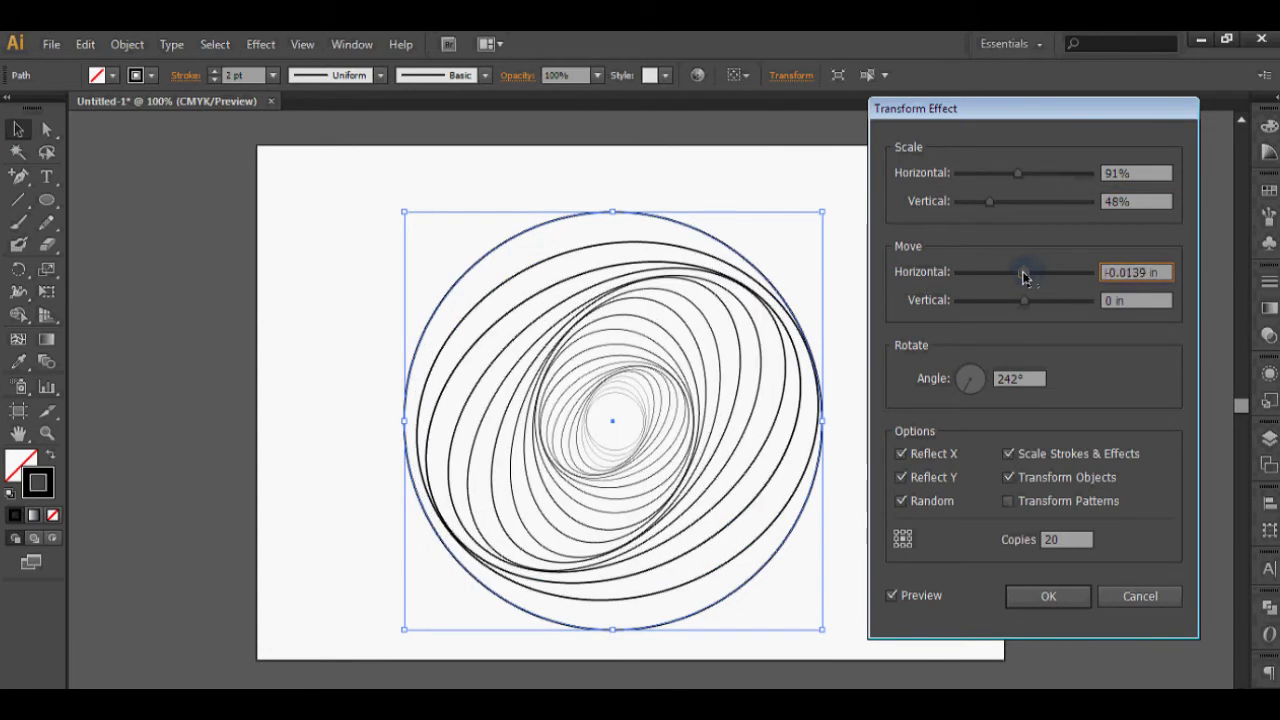
{"action": "left_click", "coordinate": [1026, 301]}
{"action": "left_click_drag", "start_coordinate": [1032, 299], "coordinate": [1028, 308]}
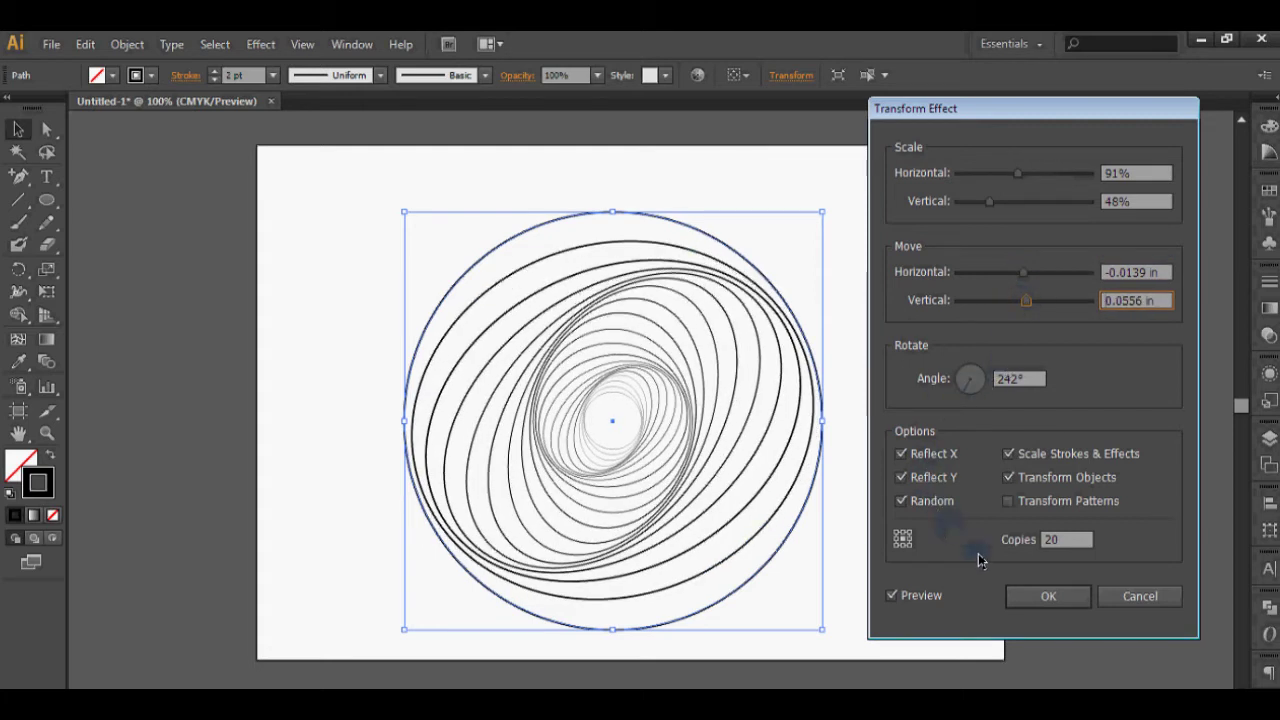
- Change the number of copies to 40
{"action": "double_click", "coordinate": [1080, 540]}
{"action": "key", "text": "Up"}
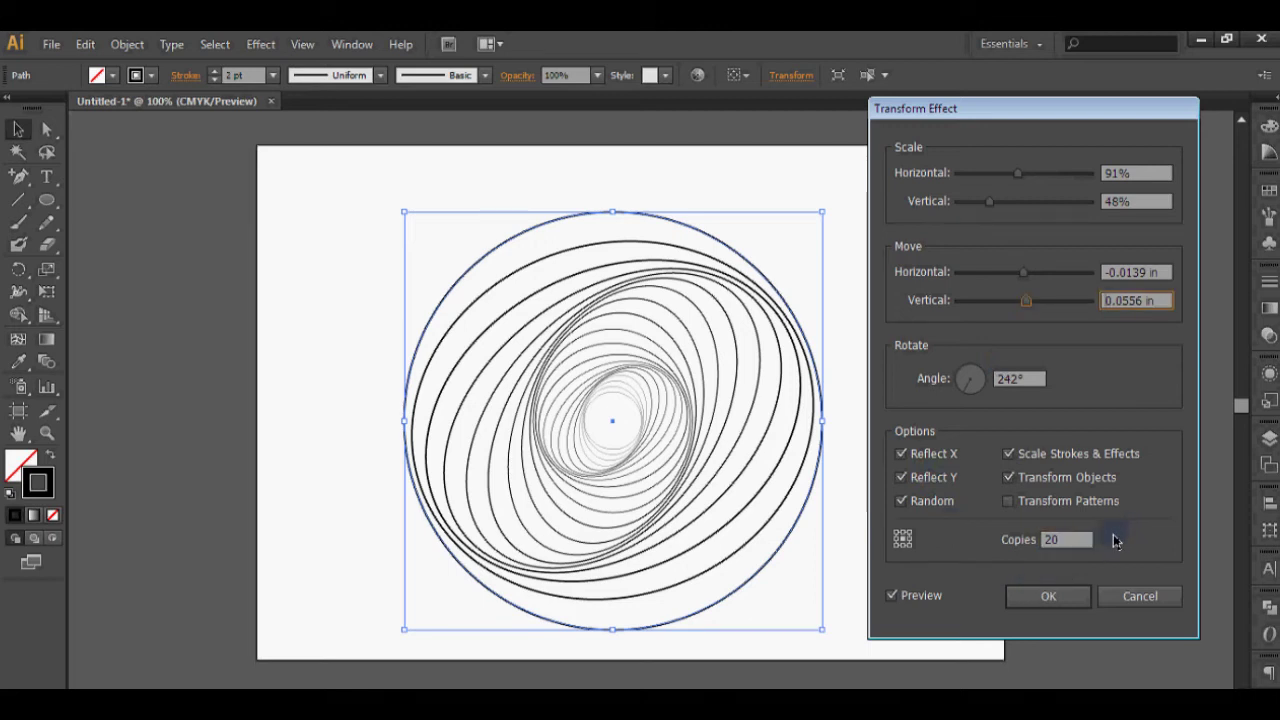
{"action": "key", "text": "Down"}
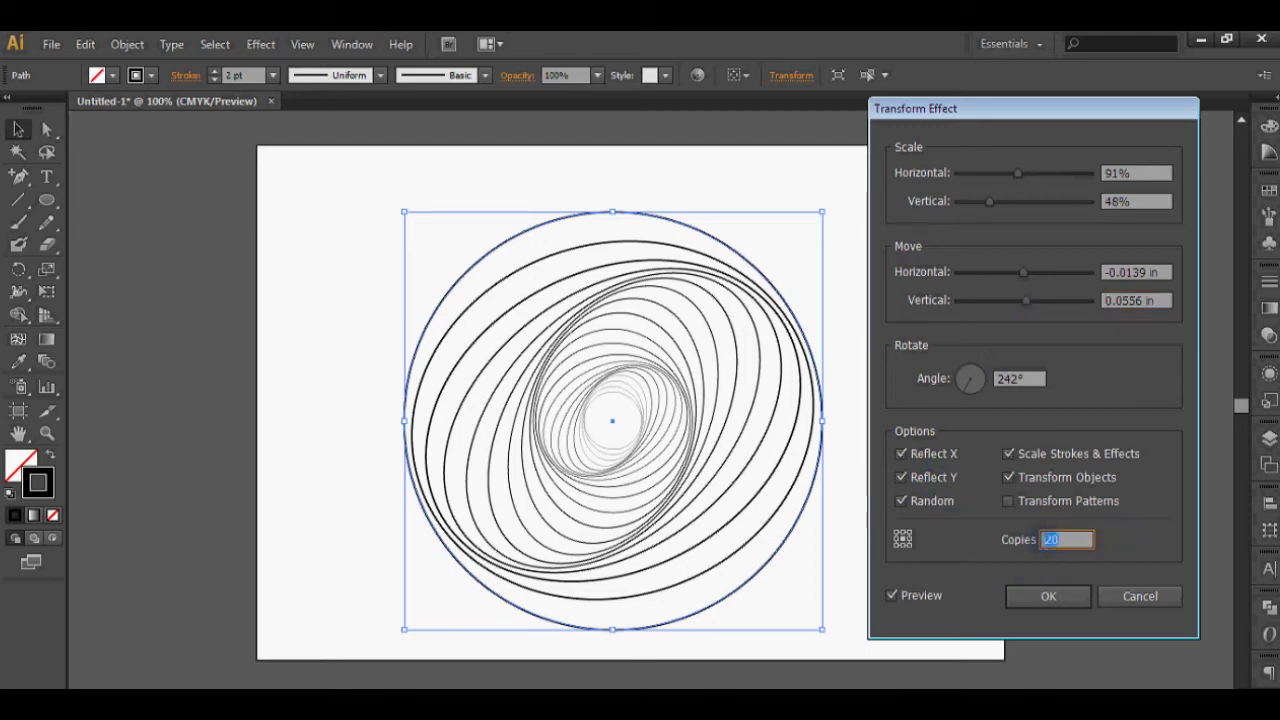
{"action": "type", "text": "0"}
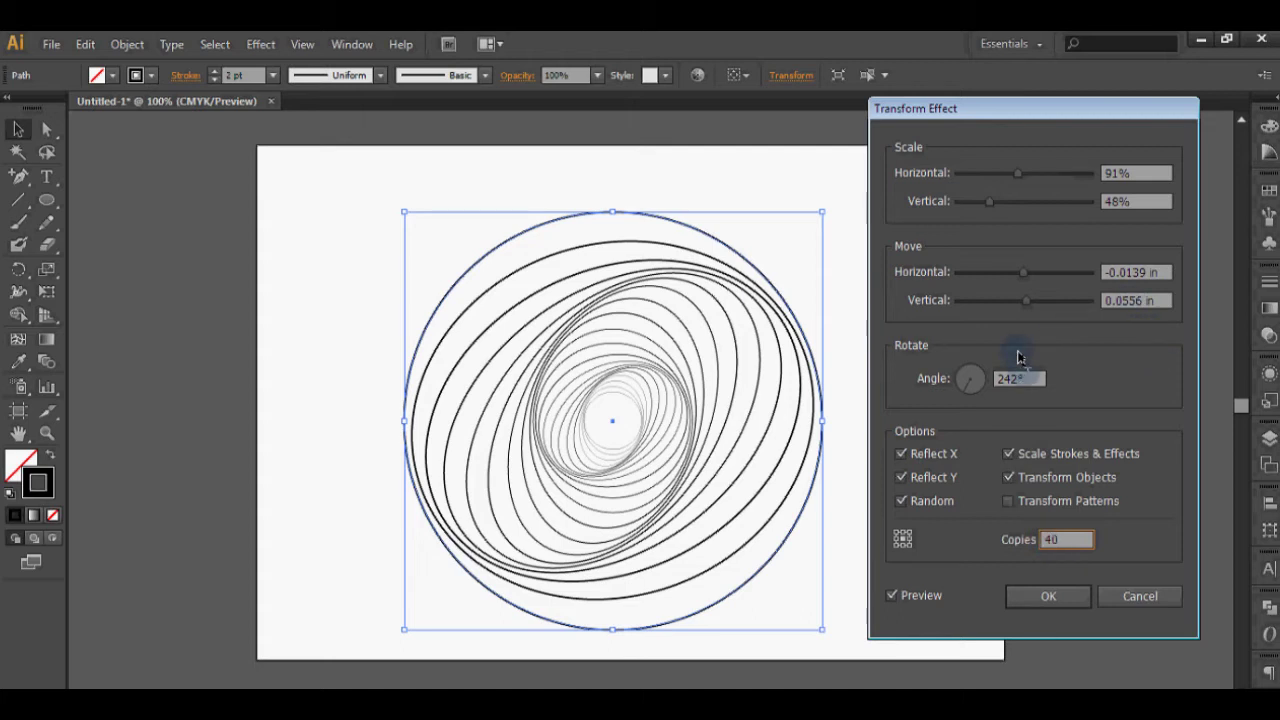
{"action": "left_click", "coordinate": [1025, 376]}
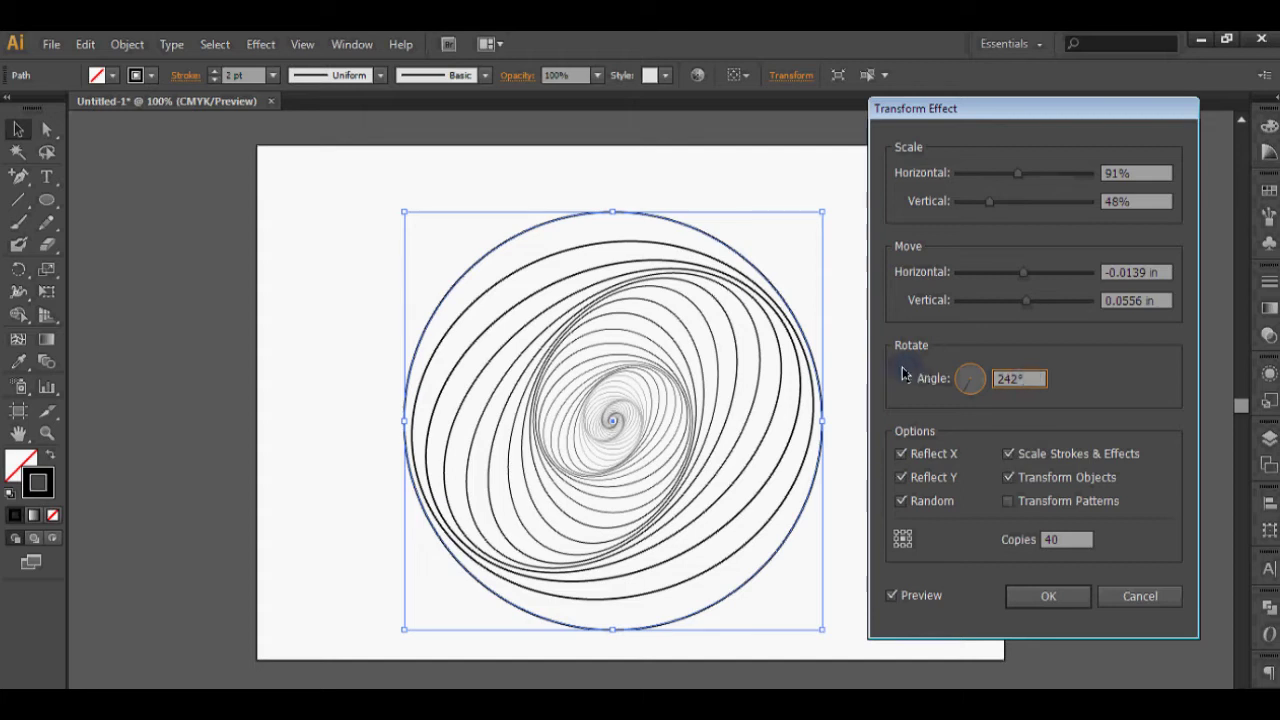
- Rotate the copies to 250° and scale them 96% by 71%
{"action": "left_click_drag", "start_coordinate": [972, 407], "coordinate": [953, 393]}
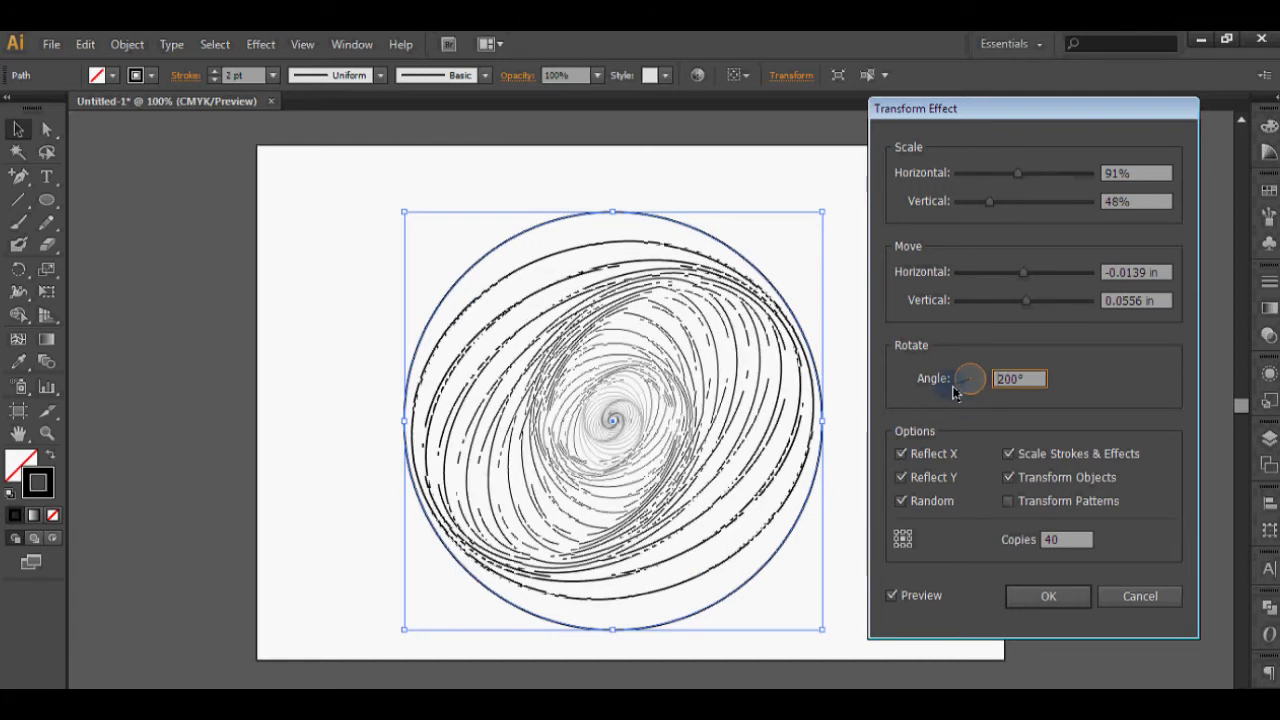
{"action": "left_click_drag", "start_coordinate": [958, 391], "coordinate": [968, 396]}
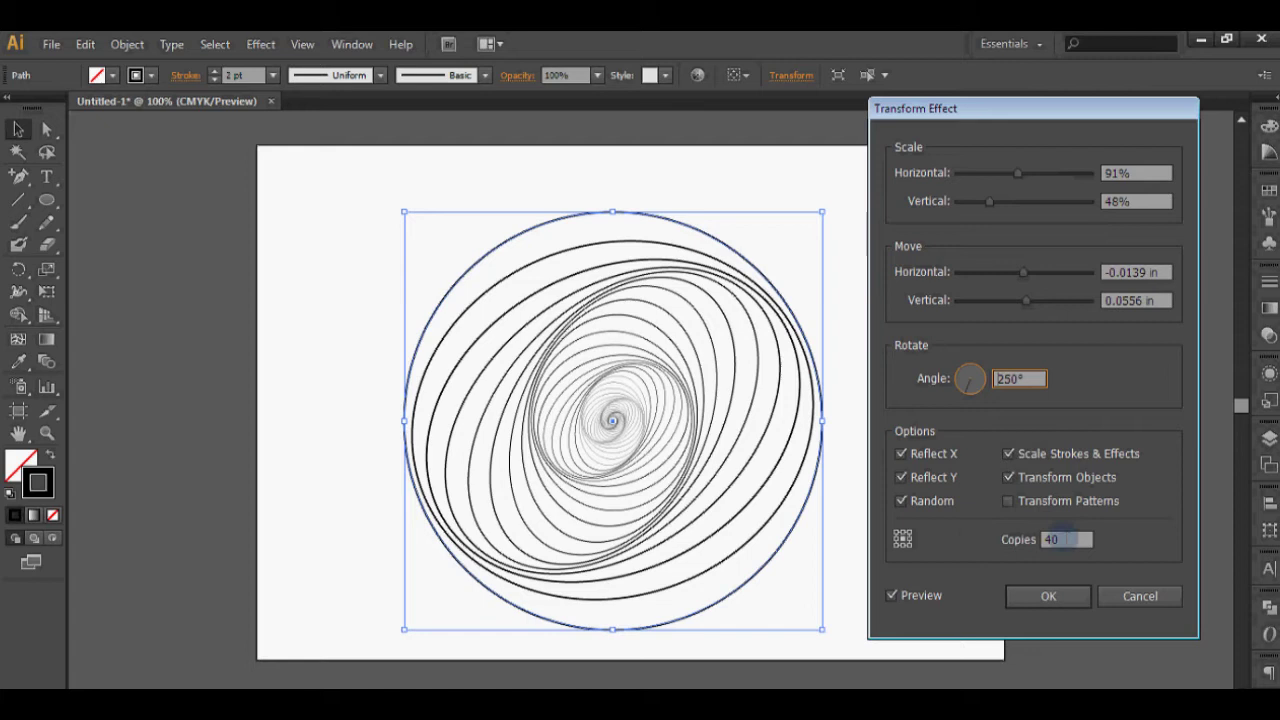
{"action": "mouse_move", "coordinate": [1018, 174]}
{"action": "left_mouse_down"}
{"action": "mouse_move", "coordinate": [1031, 178]}
{"action": "mouse_move", "coordinate": [1010, 178]}
{"action": "mouse_move", "coordinate": [1021, 178]}
{"action": "mouse_move", "coordinate": [1005, 208]}
{"action": "left_mouse_up"}
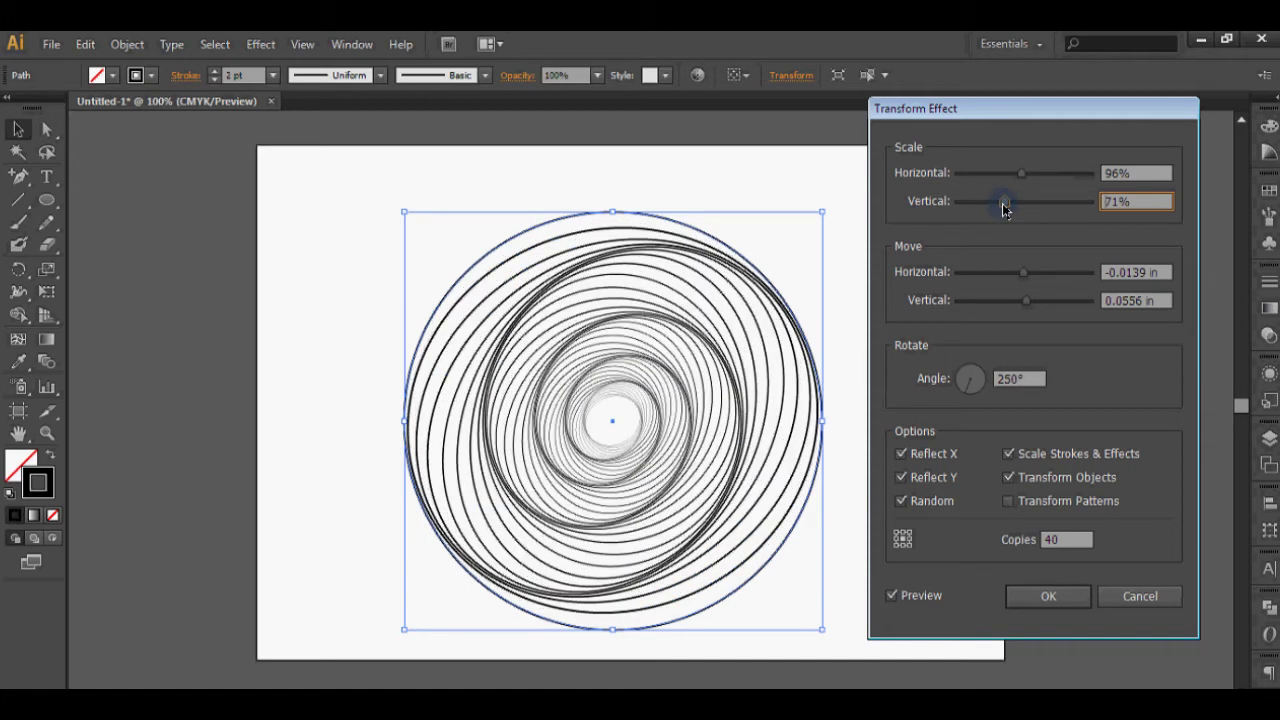
- Scale the copies 97% by 74% and move them 0.0556 in and -0.0694 in
{"action": "left_click_drag", "start_coordinate": [998, 213], "coordinate": [1006, 204]}
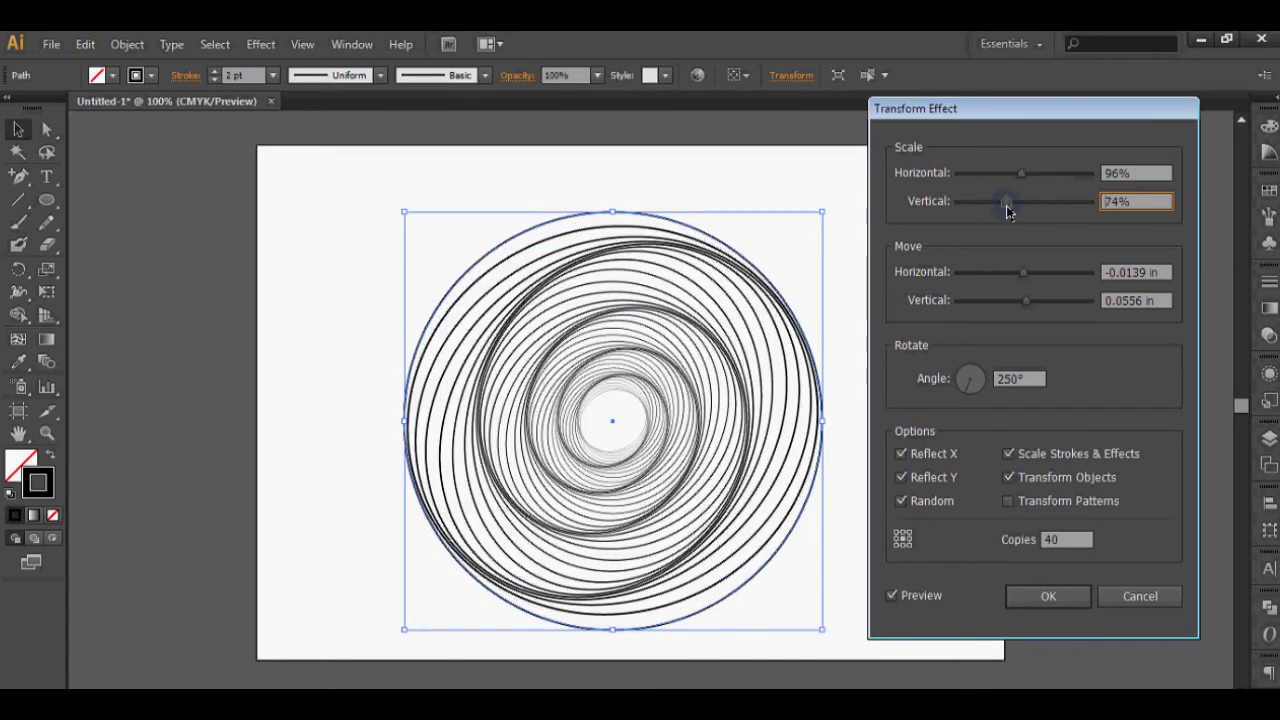
{"action": "mouse_move", "coordinate": [1029, 310]}
{"action": "left_mouse_down"}
{"action": "mouse_move", "coordinate": [1043, 306]}
{"action": "mouse_move", "coordinate": [1009, 303]}
{"action": "mouse_move", "coordinate": [1020, 306]}
{"action": "mouse_move", "coordinate": [1026, 274]}
{"action": "left_mouse_up"}
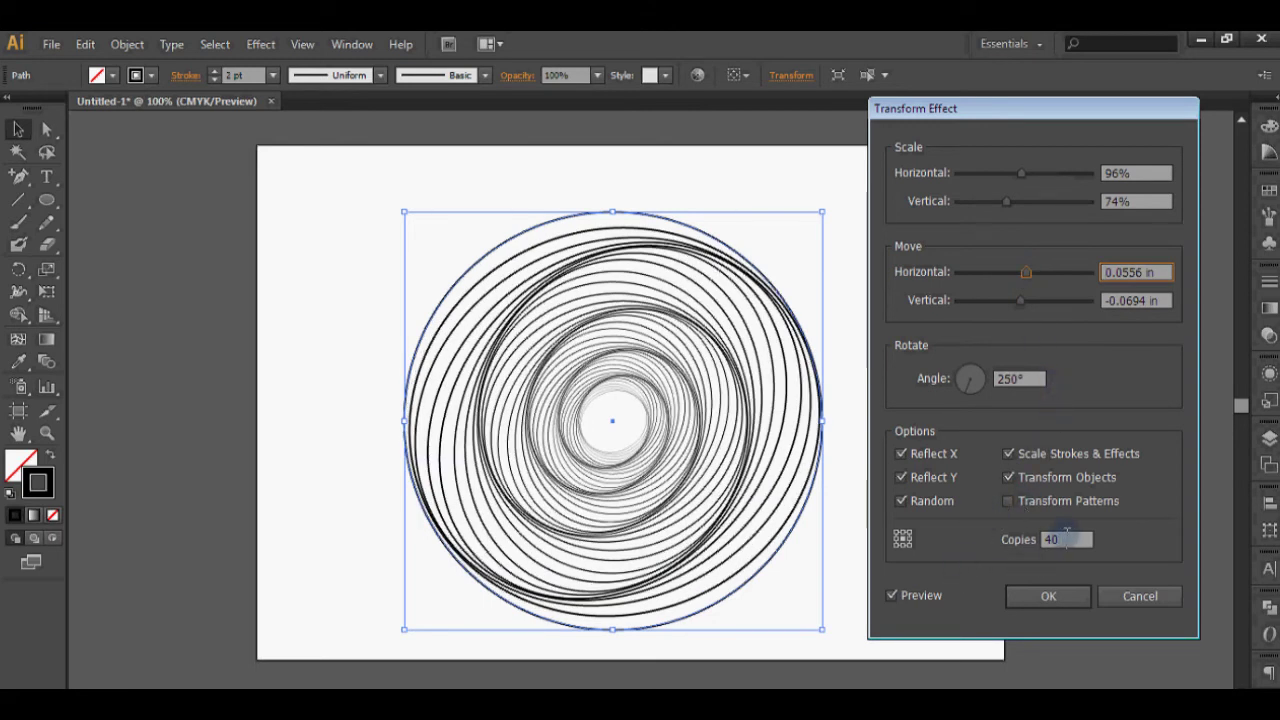
{"action": "mouse_move", "coordinate": [1021, 173]}
{"action": "left_mouse_down"}
{"action": "mouse_move", "coordinate": [1030, 180]}
{"action": "mouse_move", "coordinate": [1021, 175]}
{"action": "left_mouse_up"}
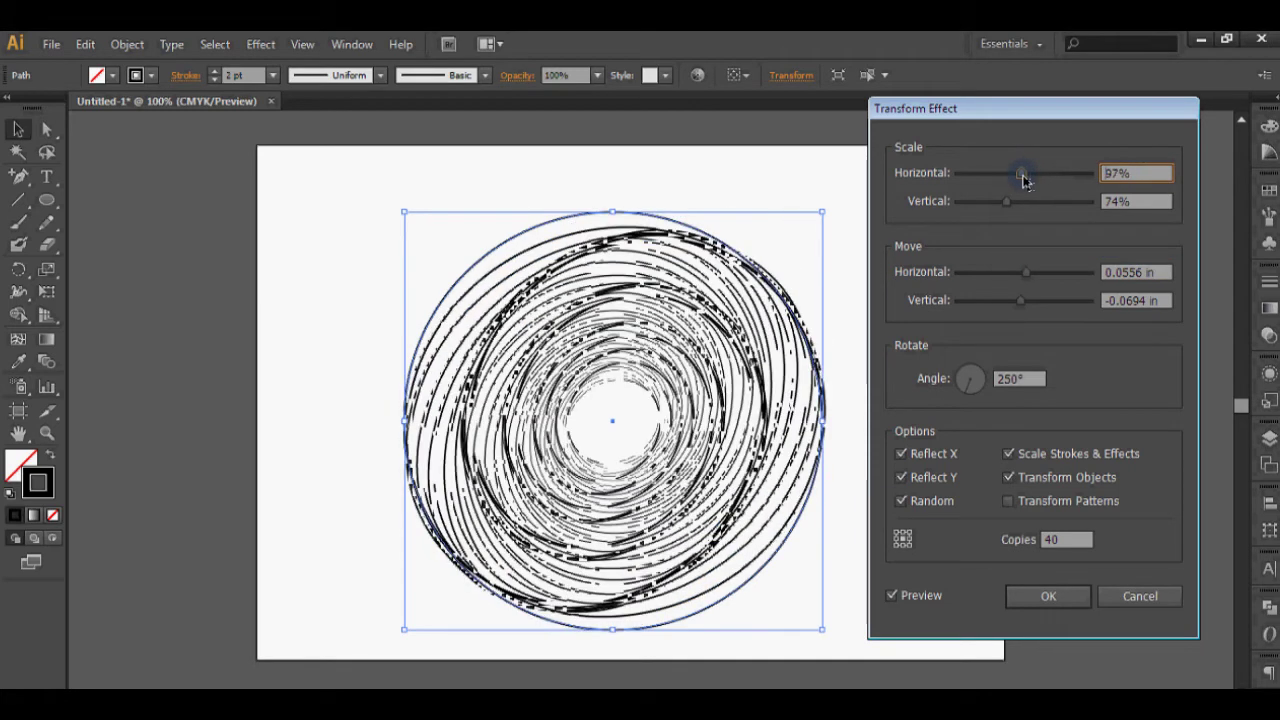
{"action": "left_click", "coordinate": [1050, 597]}
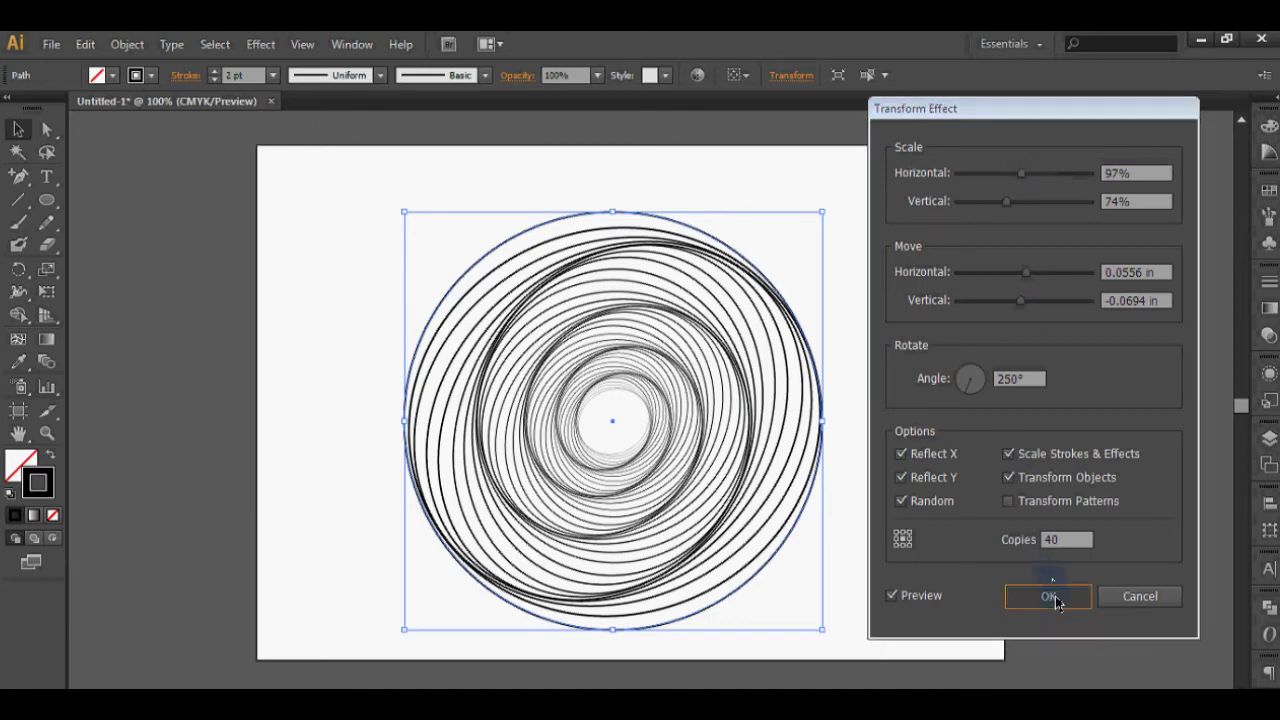
{"action": "left_click", "coordinate": [951, 494]}
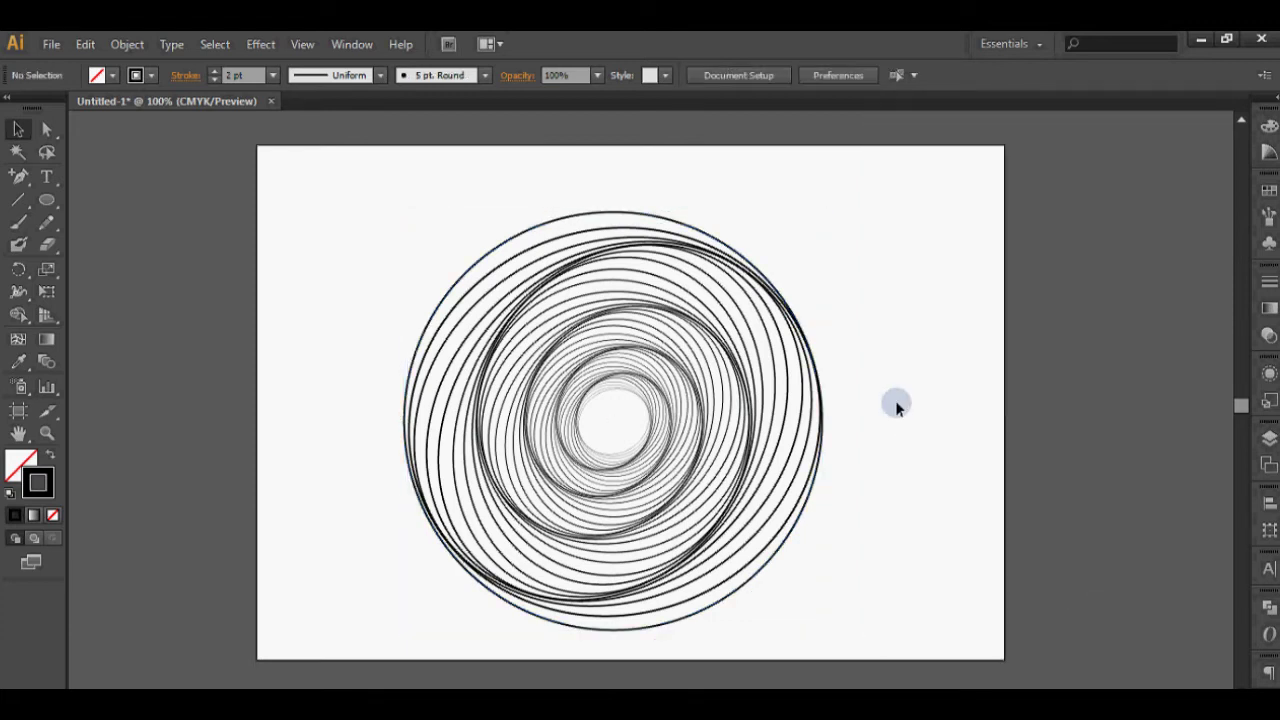
{"action": "left_click", "coordinate": [740, 394]}
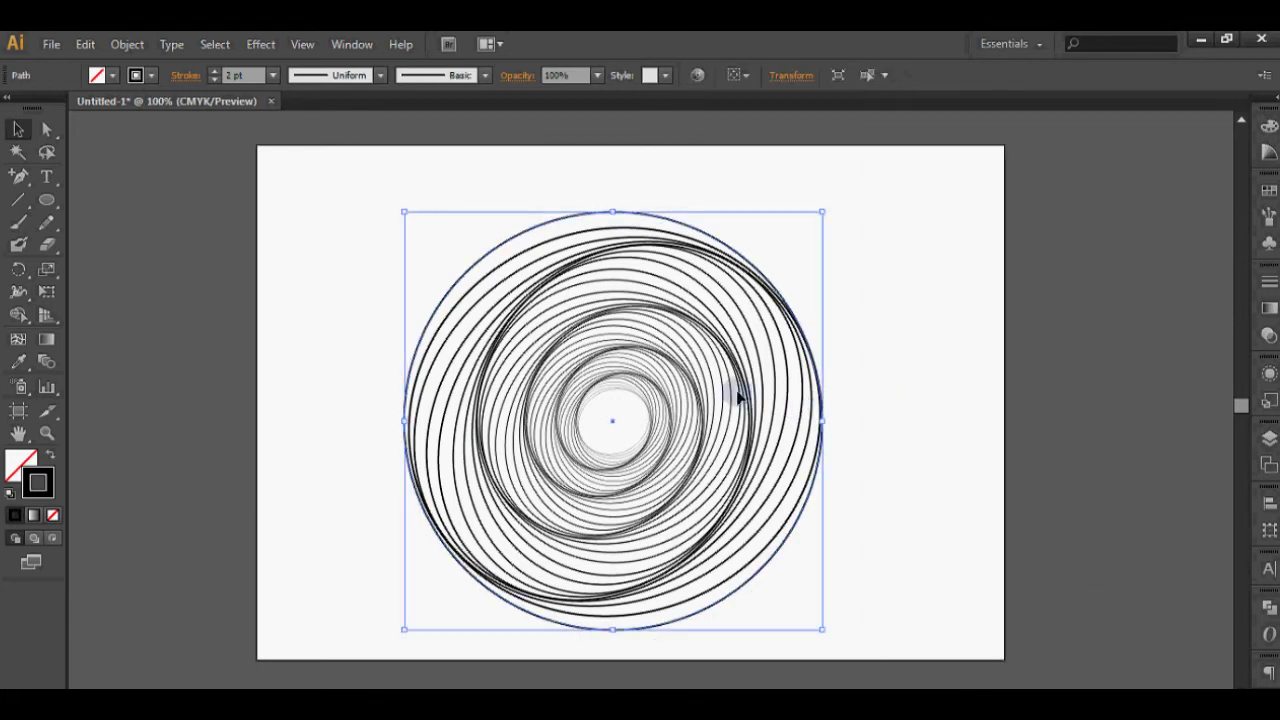
{"action": "left_click", "coordinate": [721, 392]}
{"action": "left_click", "coordinate": [950, 390]}
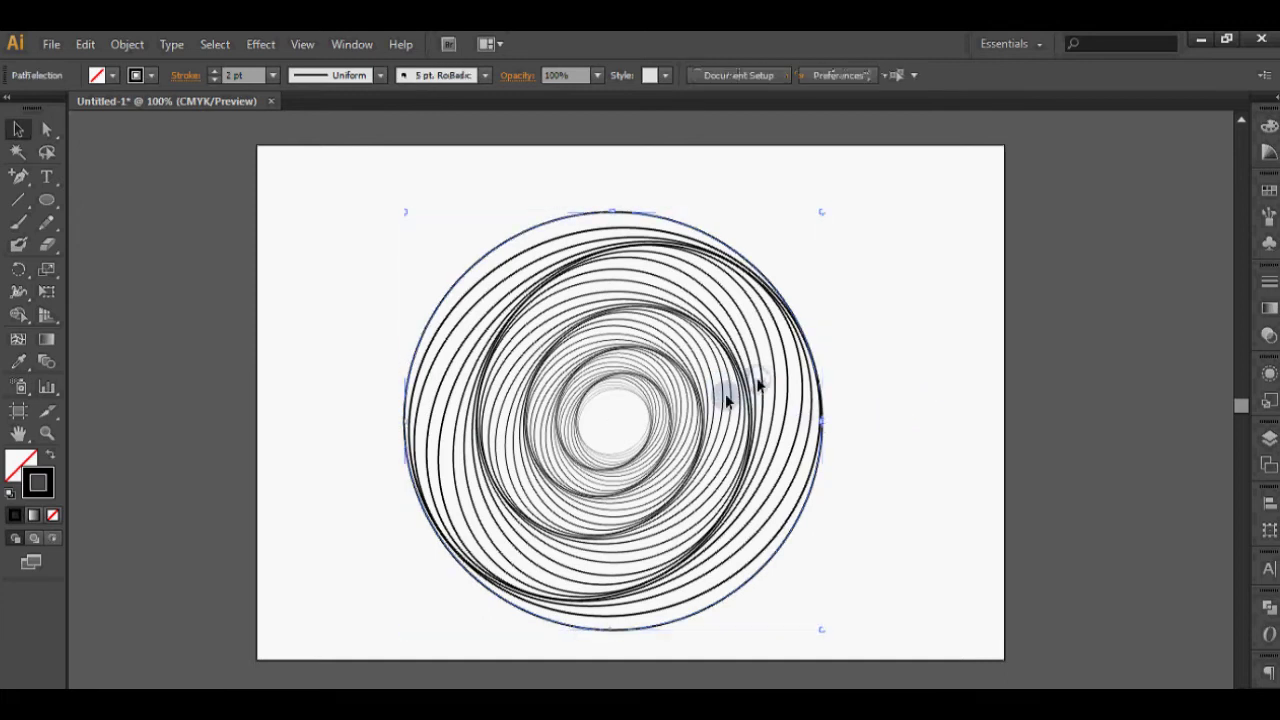
{"action": "left_click", "coordinate": [728, 394]}
- Give the swirl's strokes a tapered width profile at 1 pt, then reselect the whole swirl
{"action": "left_click", "coordinate": [380, 75]}
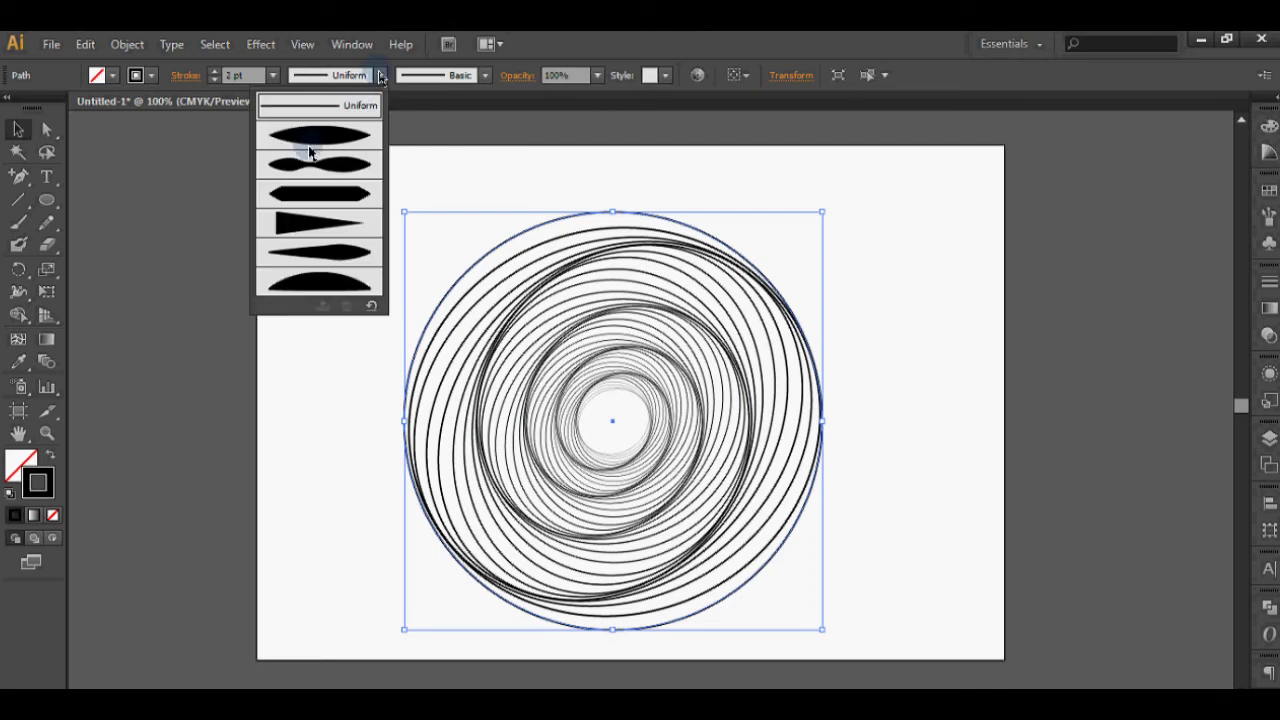
{"action": "left_click", "coordinate": [307, 148]}
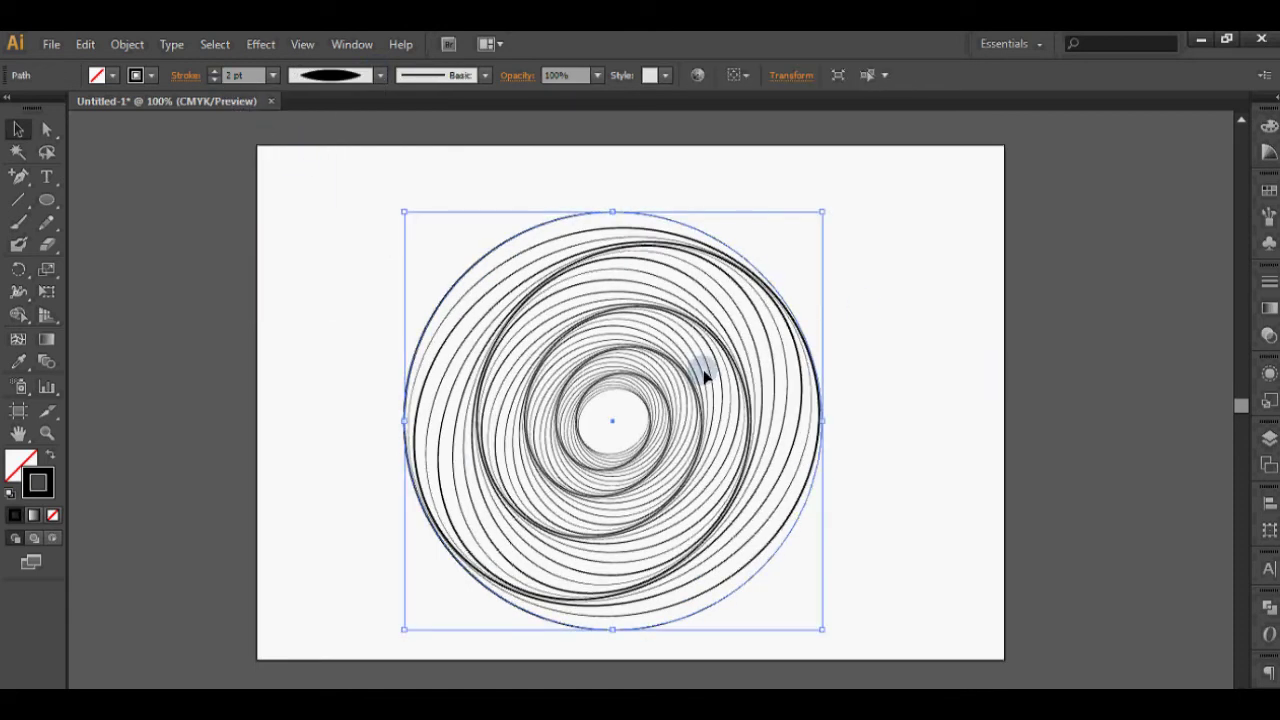
{"action": "left_click", "coordinate": [214, 80]}
{"action": "left_click", "coordinate": [905, 390]}
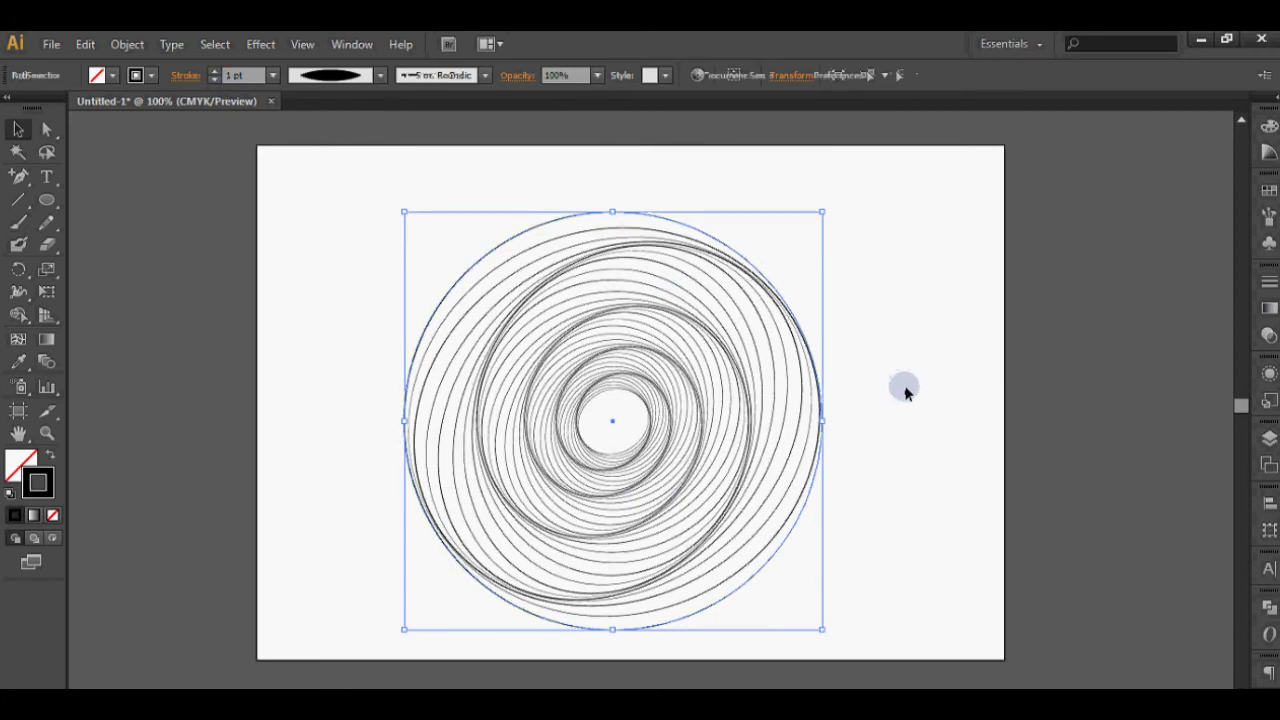
{"action": "left_click_drag", "start_coordinate": [904, 490], "coordinate": [618, 360]}
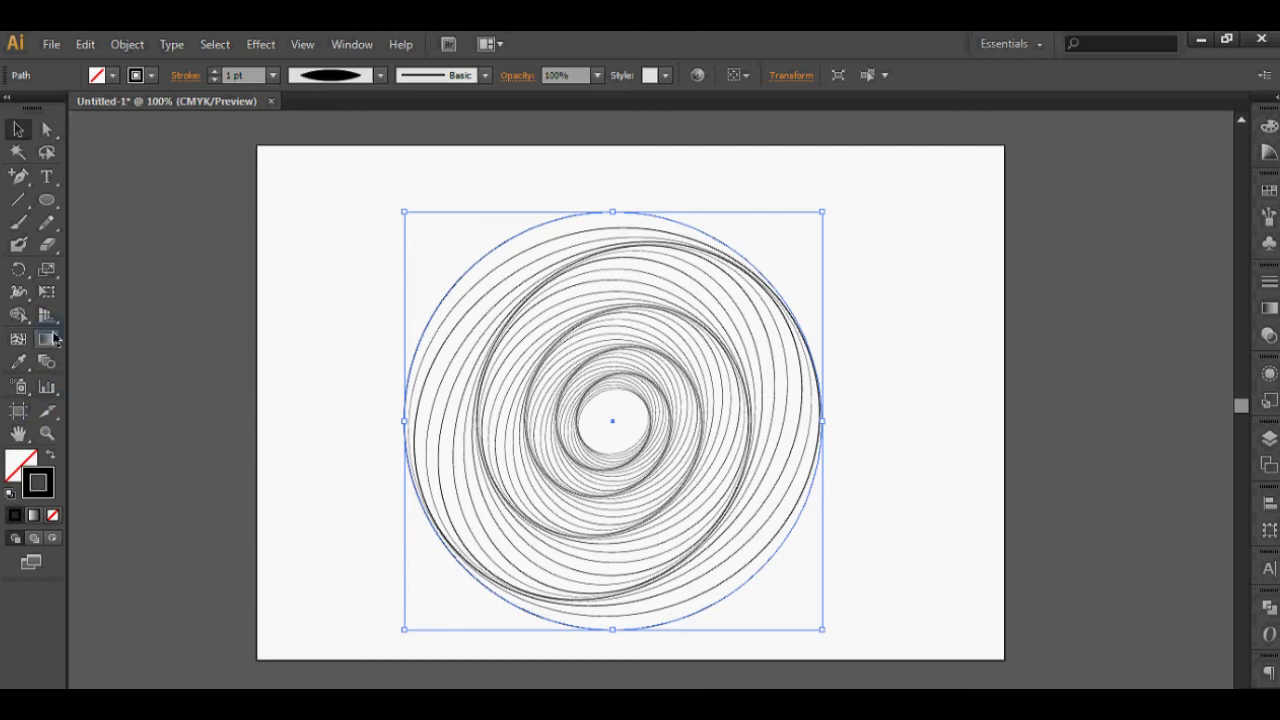
{"action": "left_click", "coordinate": [47, 339]}
- Apply a gradient to the swirl's stroke and switch the black stop's colour to CMYK
{"action": "left_click", "coordinate": [34, 515]}
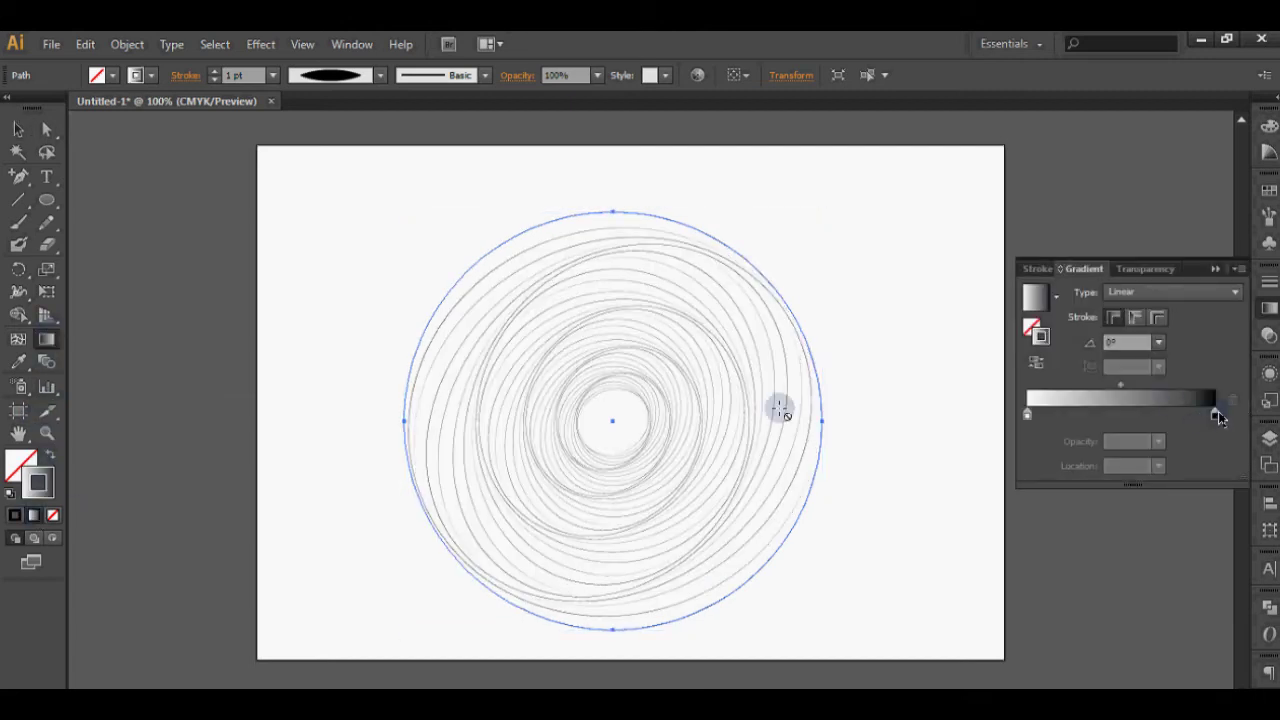
{"action": "double_click", "coordinate": [1216, 416]}
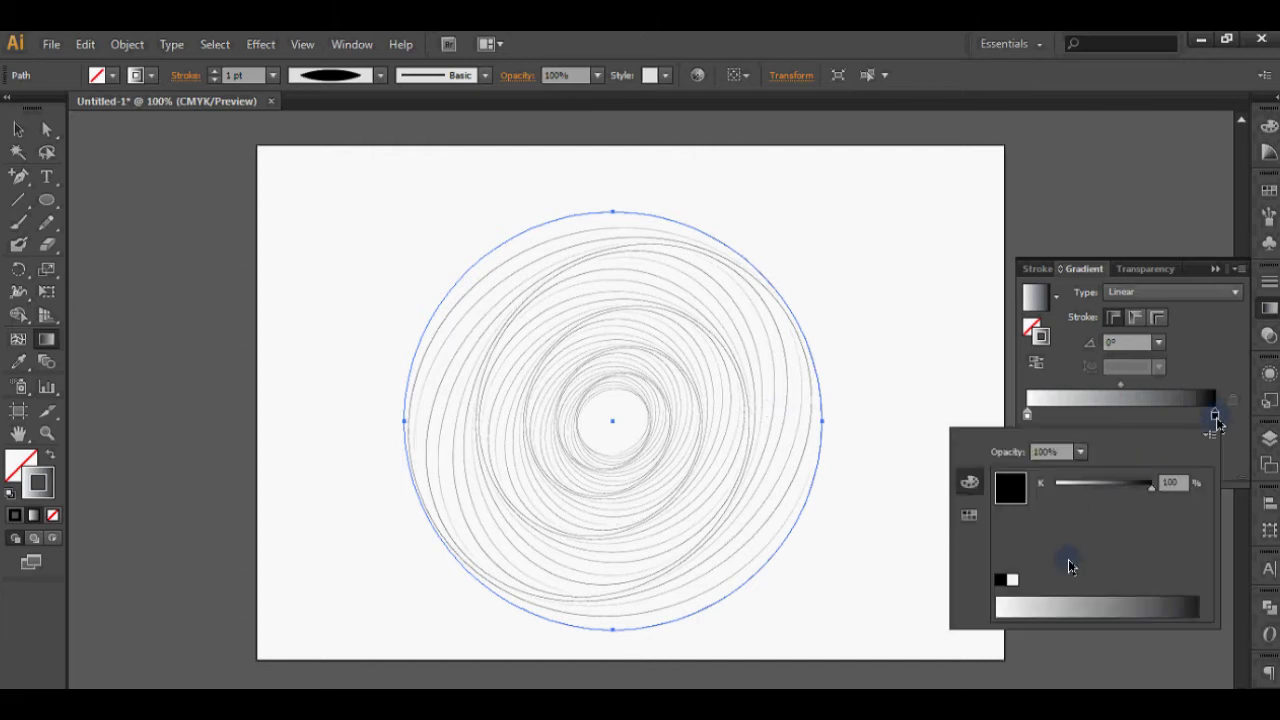
{"action": "left_click", "coordinate": [1211, 435]}
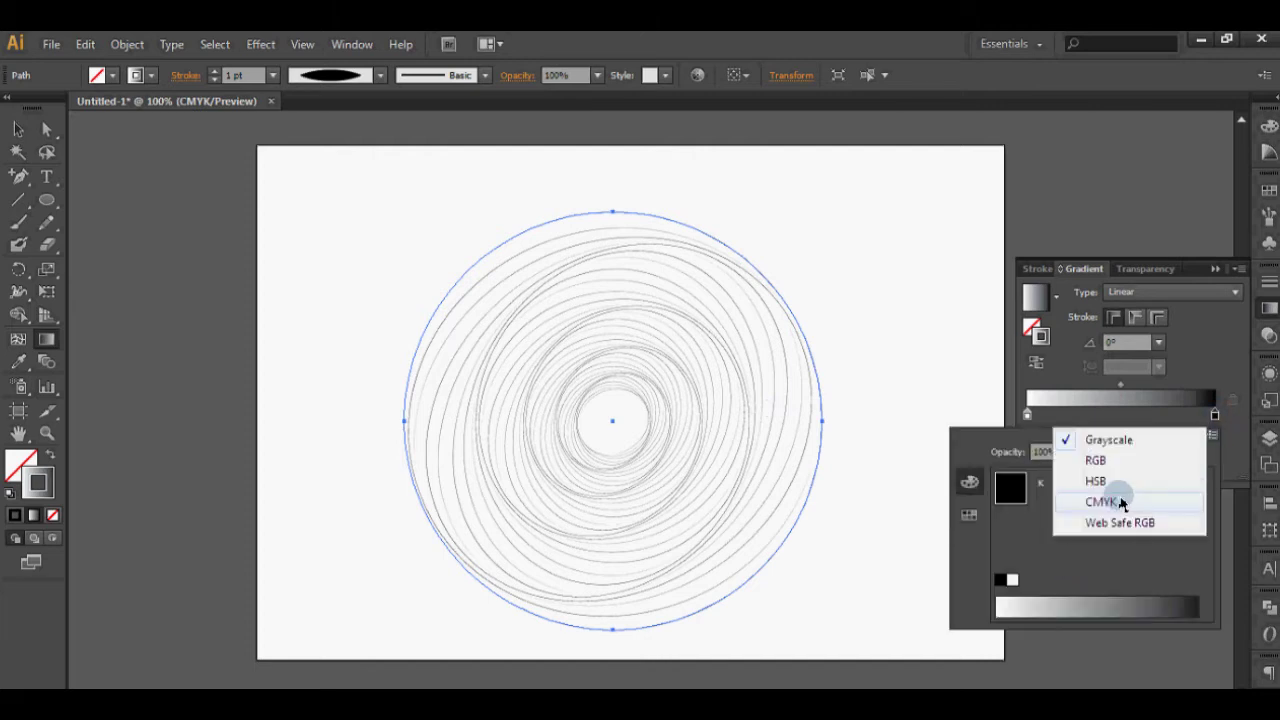
{"action": "left_click", "coordinate": [1122, 502]}
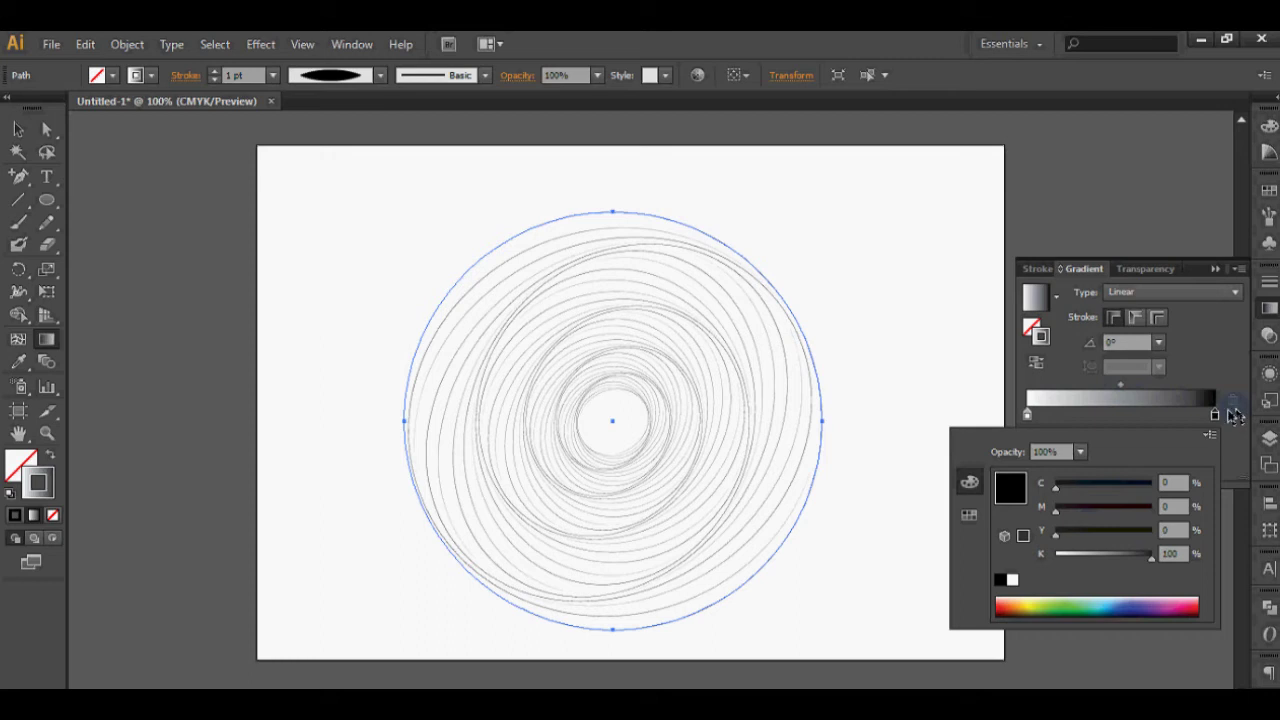
- Shift the gradient midpoint toward the light end and set the stroke weight to 2 pt
{"action": "left_click", "coordinate": [1119, 386]}
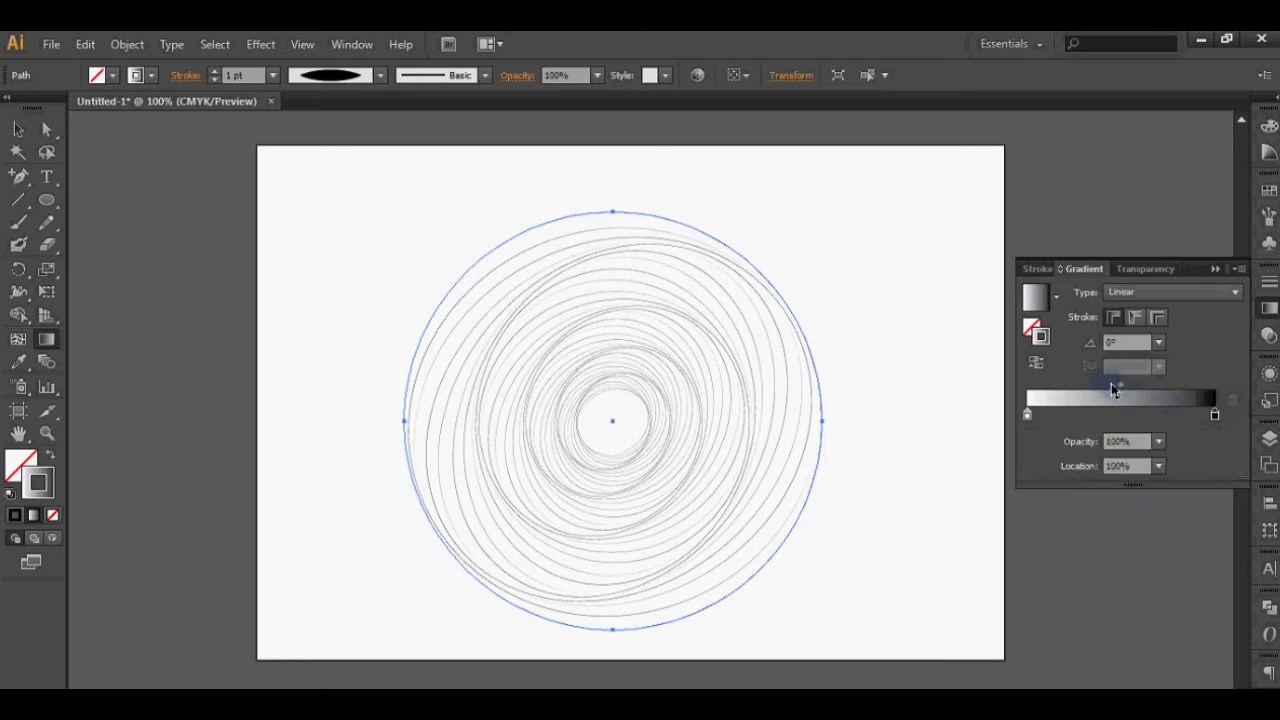
{"action": "left_click_drag", "start_coordinate": [1119, 388], "coordinate": [1080, 391]}
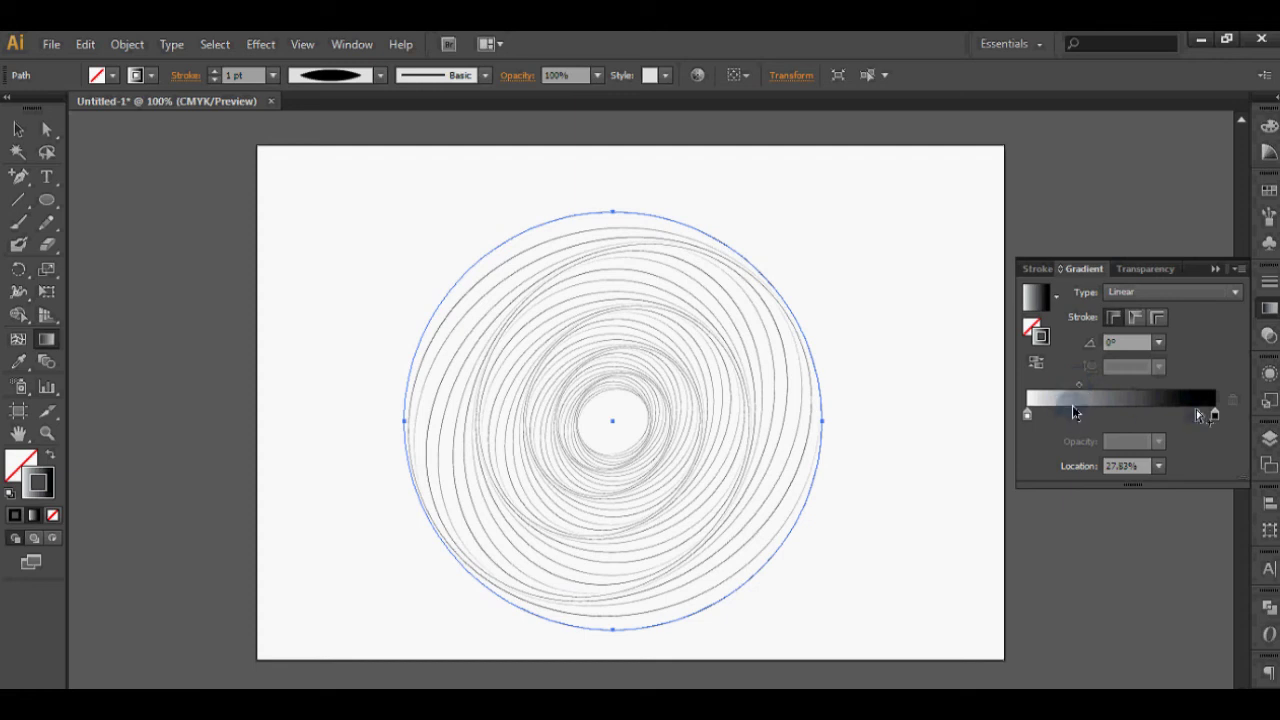
{"action": "left_click", "coordinate": [215, 71]}
{"action": "left_click", "coordinate": [219, 70]}
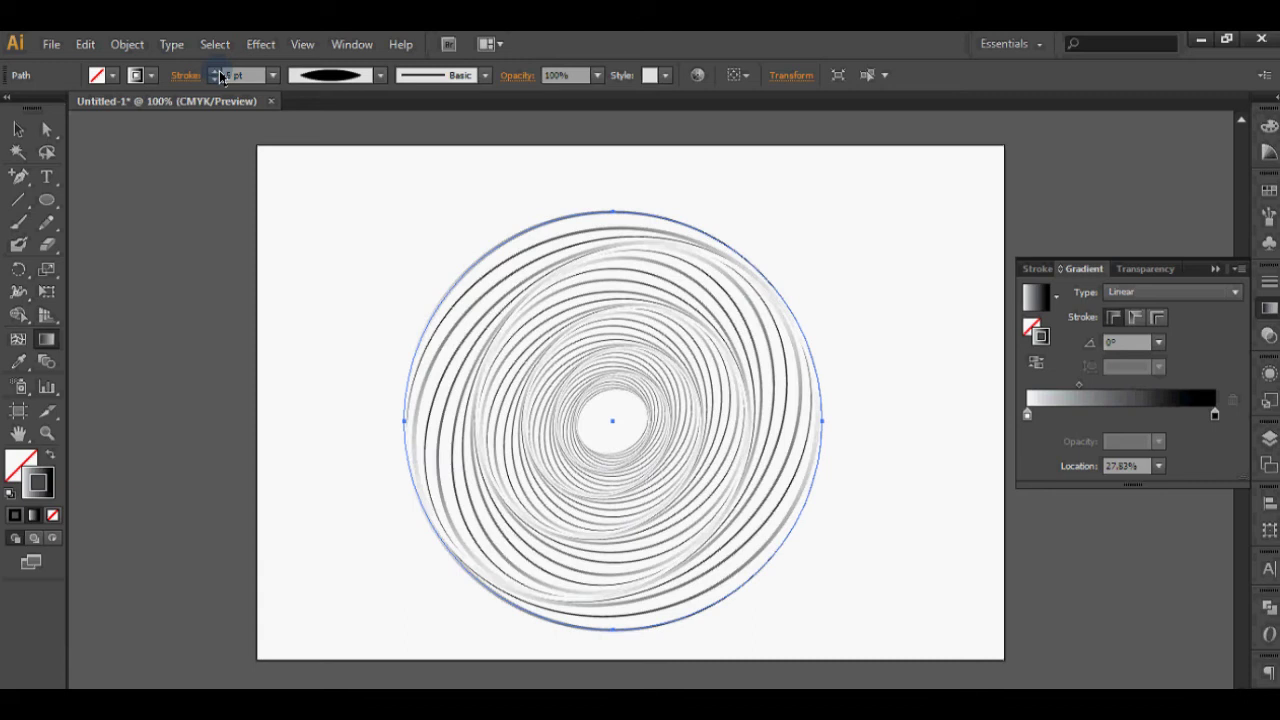
{"action": "left_click", "coordinate": [216, 78]}
{"action": "left_click", "coordinate": [216, 78]}
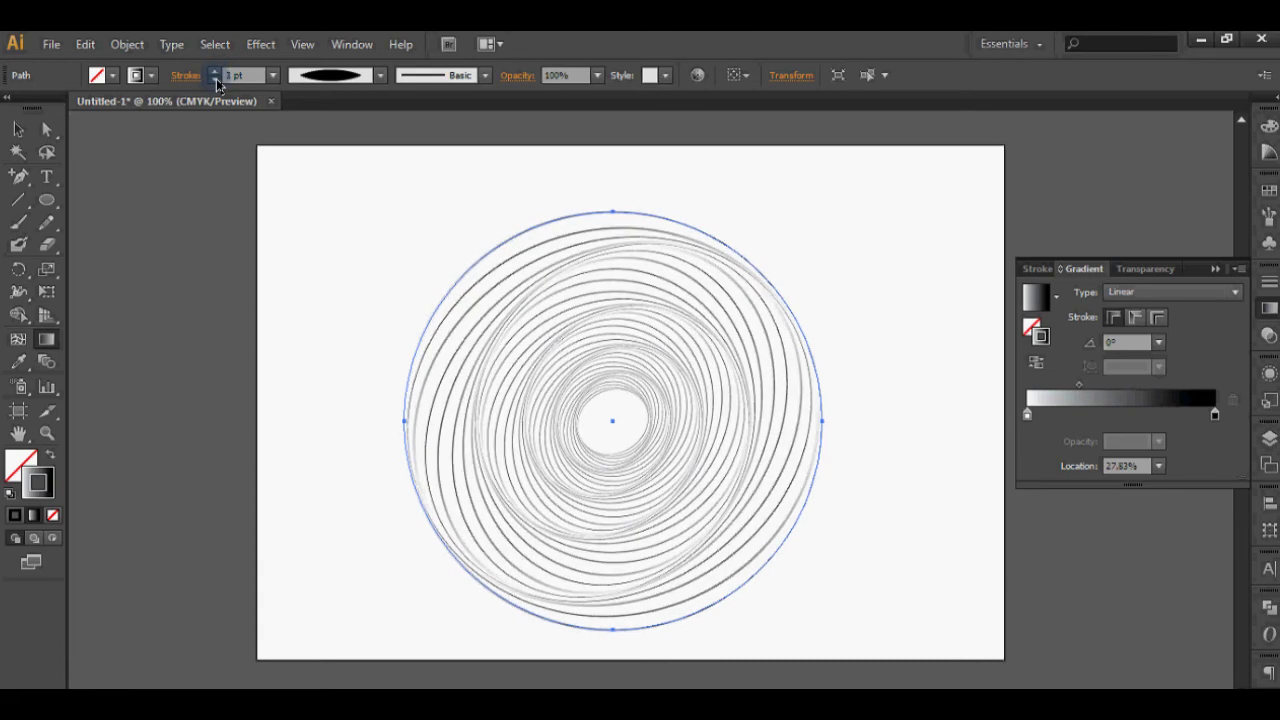
- Make the gradient's dark end purple and its light end red using CMYK colour
{"action": "double_click", "coordinate": [1216, 415]}
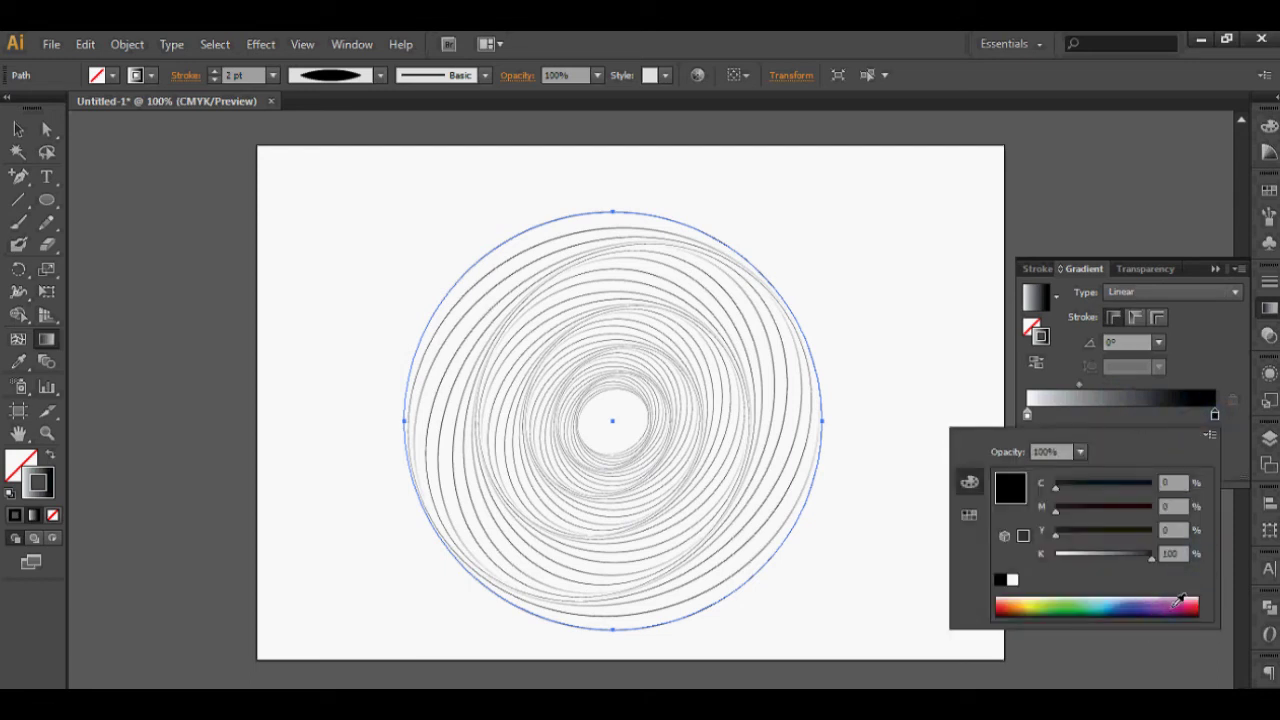
{"action": "left_click_drag", "start_coordinate": [1178, 603], "coordinate": [1170, 607]}
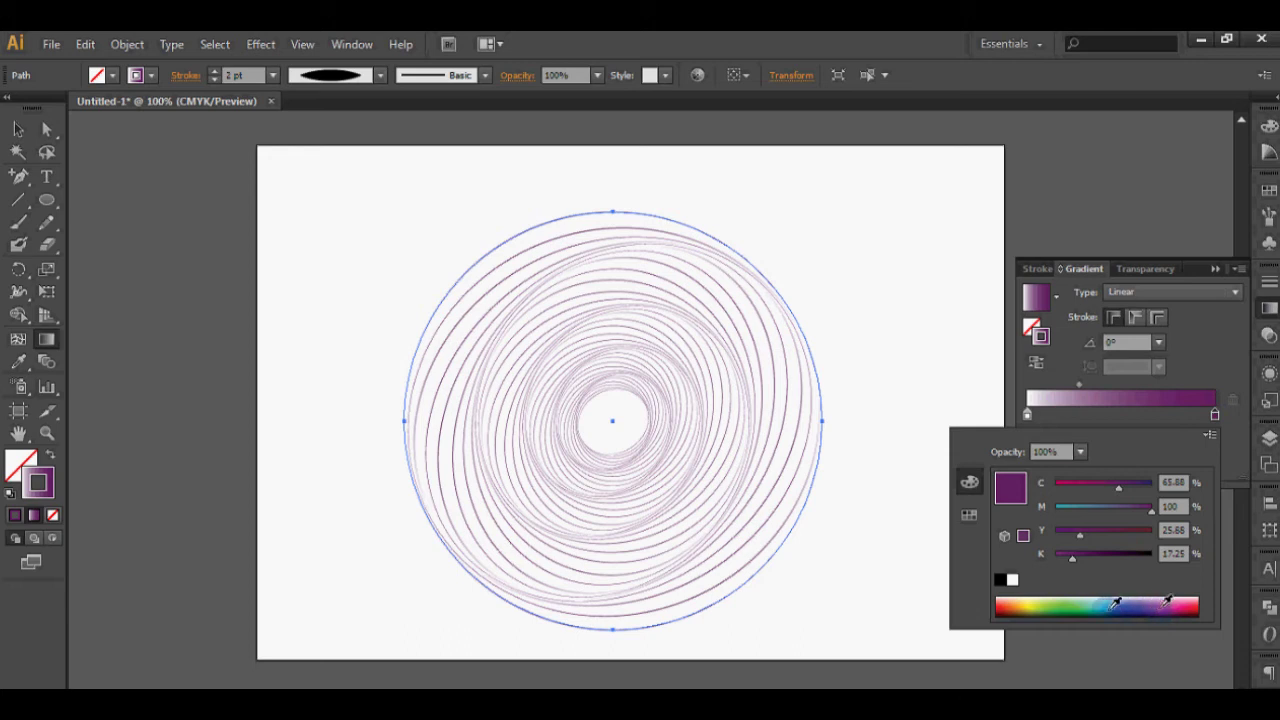
{"action": "left_click", "coordinate": [1028, 418]}
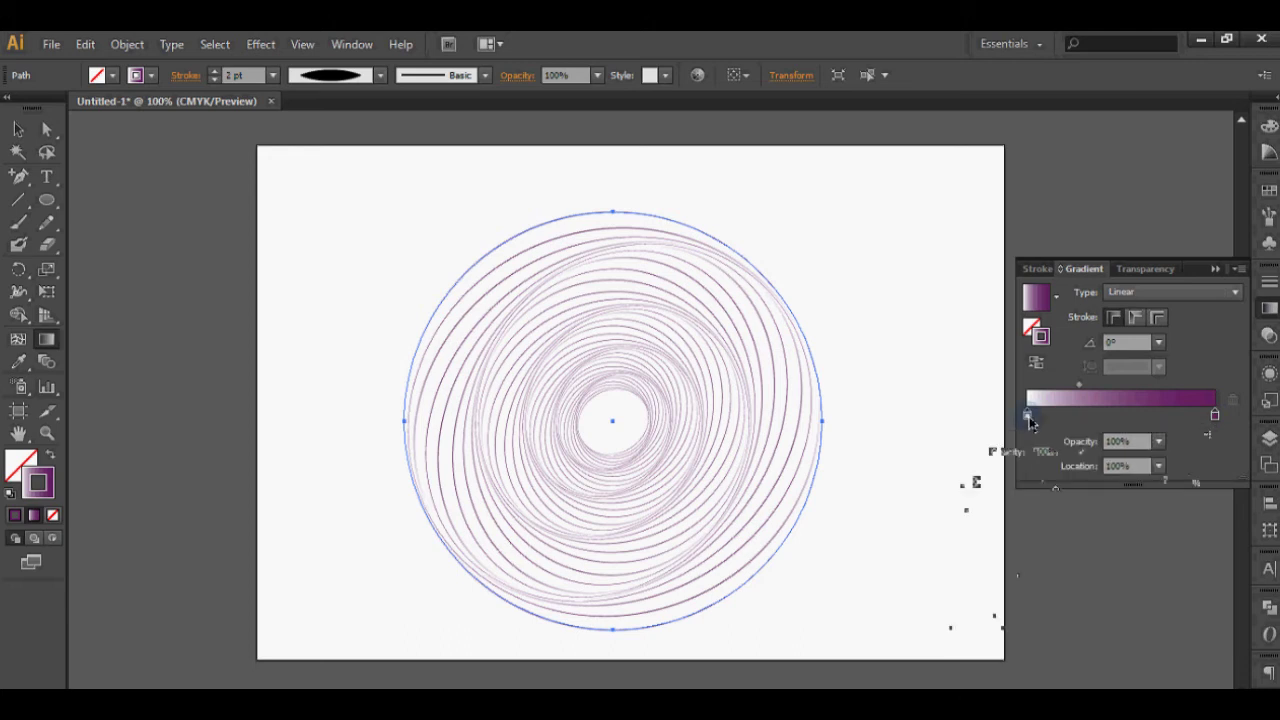
{"action": "double_click", "coordinate": [1028, 415]}
{"action": "left_click", "coordinate": [1211, 436]}
{"action": "left_click", "coordinate": [1211, 436]}
{"action": "left_click", "coordinate": [1090, 489]}
{"action": "left_click", "coordinate": [1211, 436]}
{"action": "left_click", "coordinate": [1097, 503]}
{"action": "left_click", "coordinate": [1000, 605]}
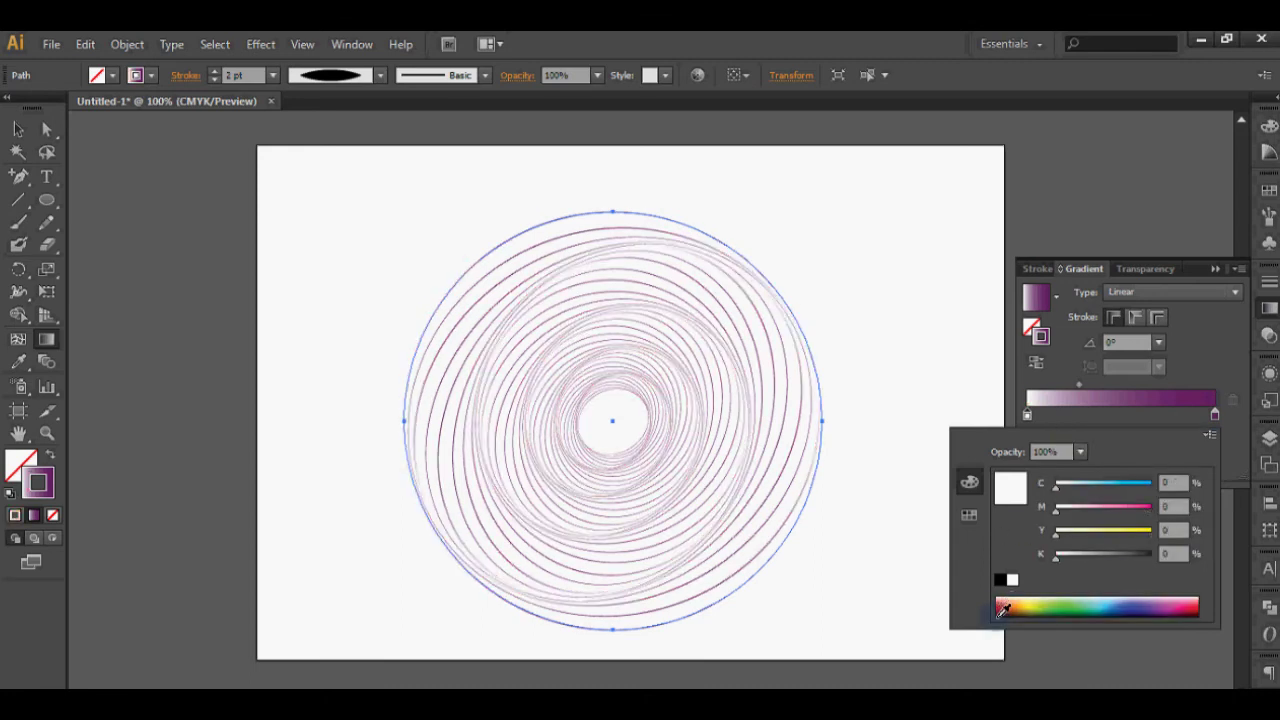
{"action": "left_click", "coordinate": [1004, 601]}
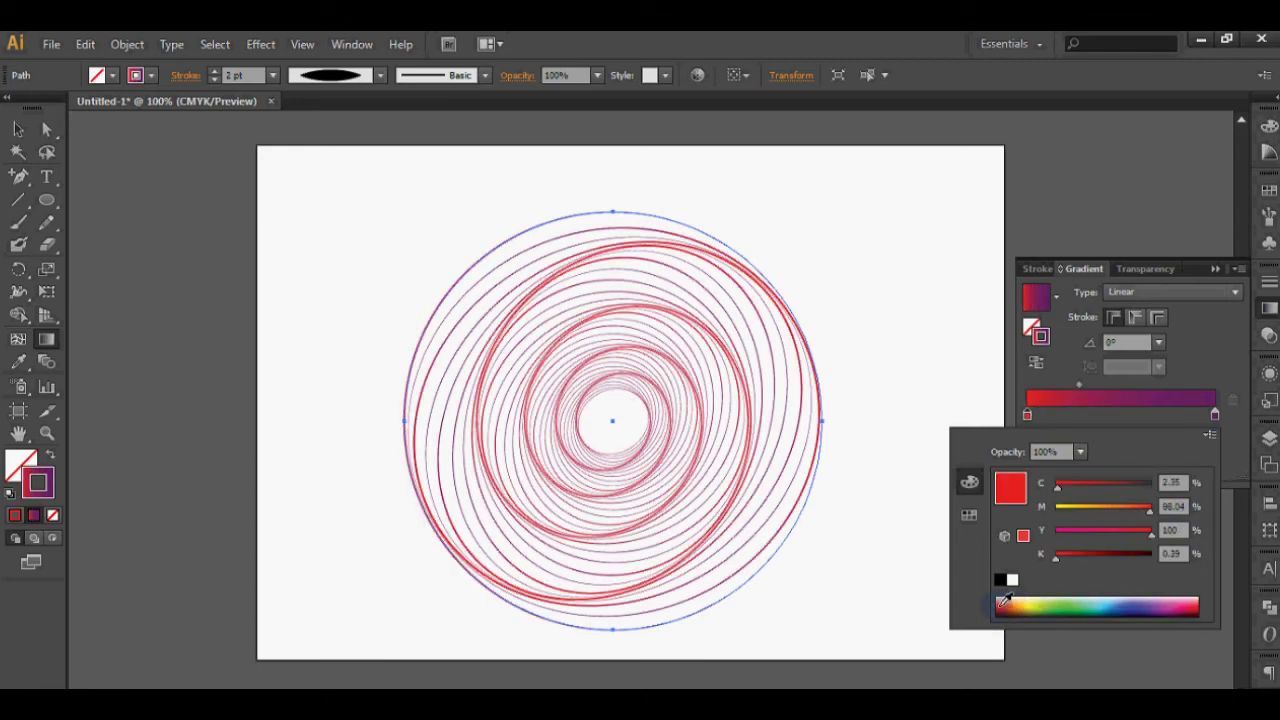
- Change the right gradient stop to deep indigo and move the midpoint to 46.65%
{"action": "double_click", "coordinate": [1214, 414]}
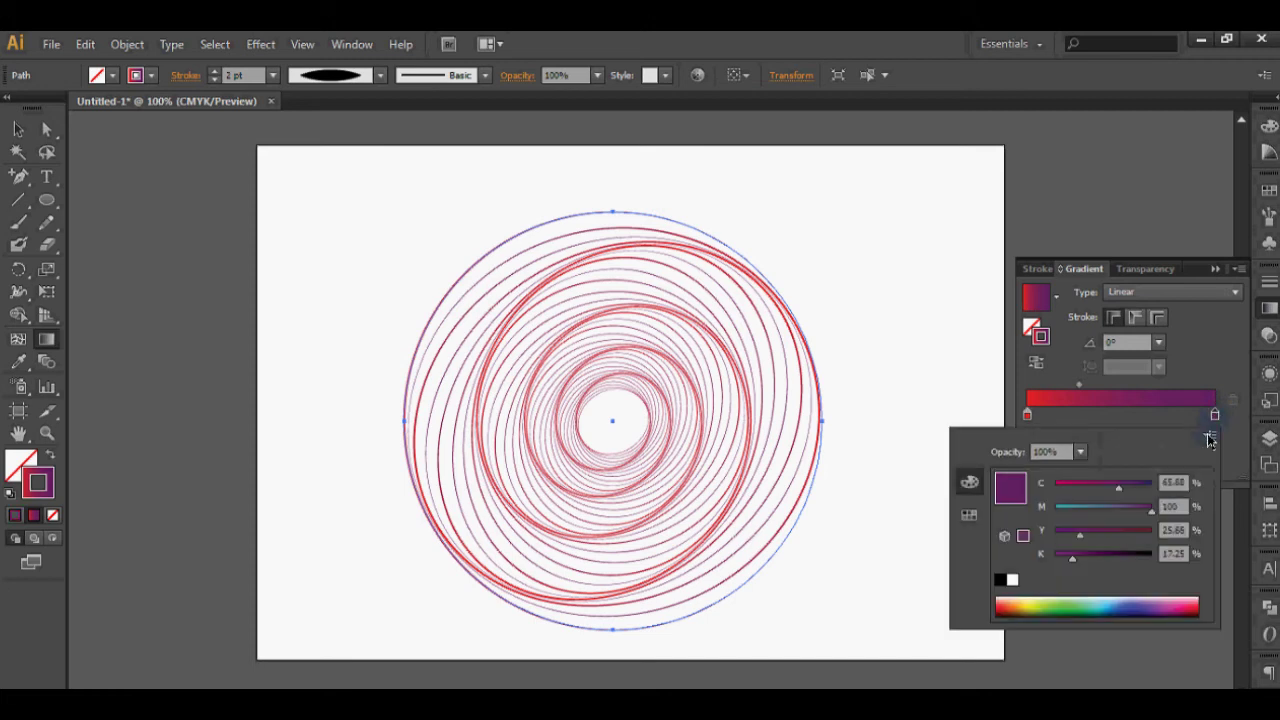
{"action": "left_click", "coordinate": [1125, 601]}
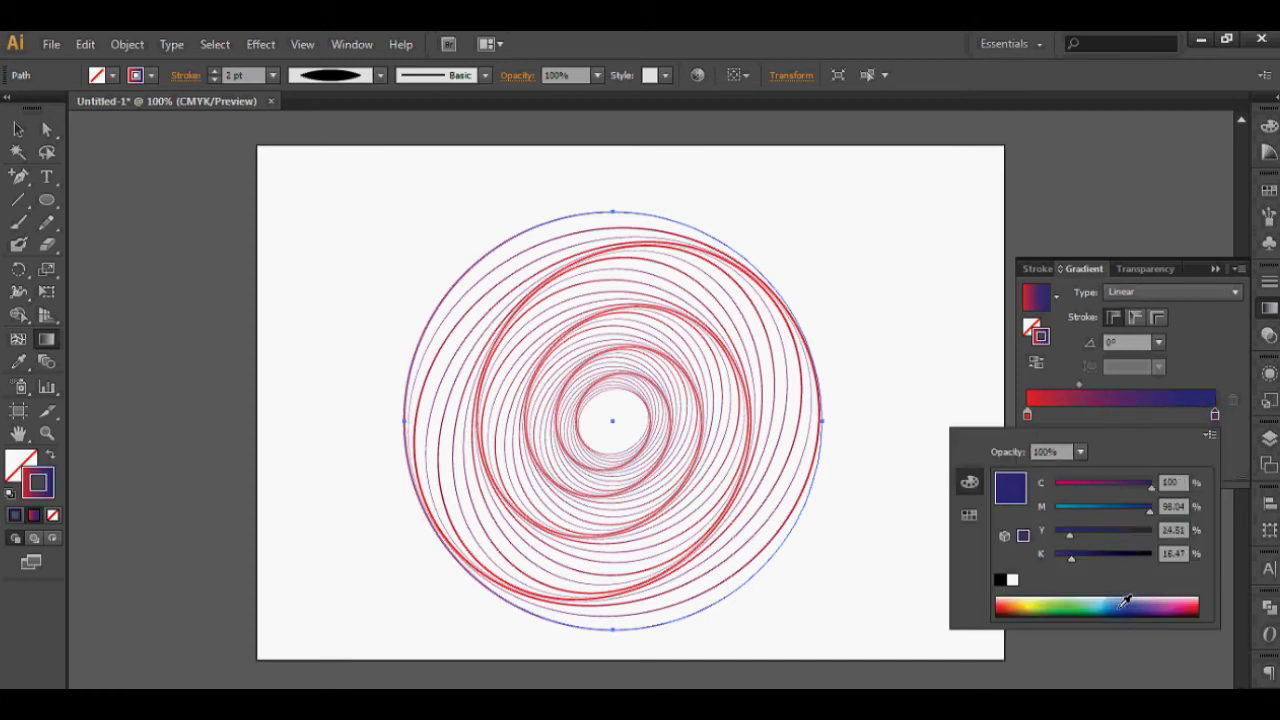
{"action": "left_click", "coordinate": [1118, 601]}
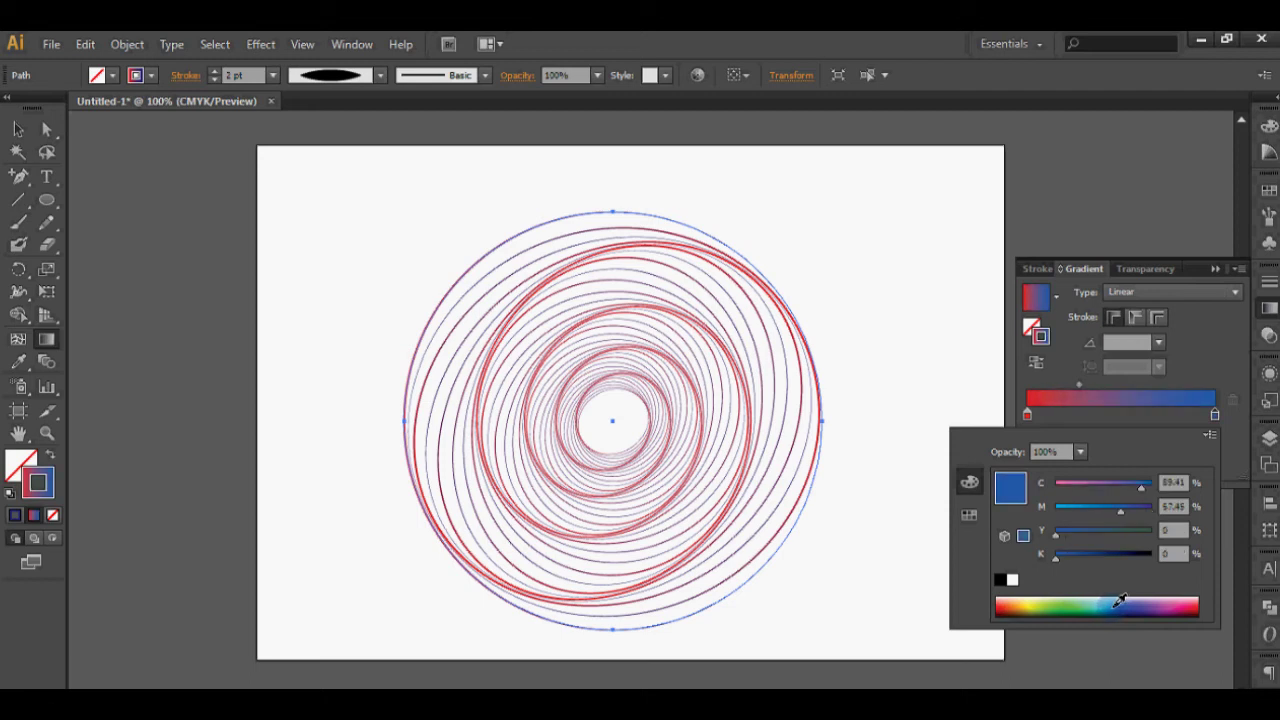
{"action": "left_click", "coordinate": [1126, 604]}
{"action": "left_click", "coordinate": [1133, 604]}
{"action": "left_click_drag", "start_coordinate": [1127, 604], "coordinate": [1150, 605]}
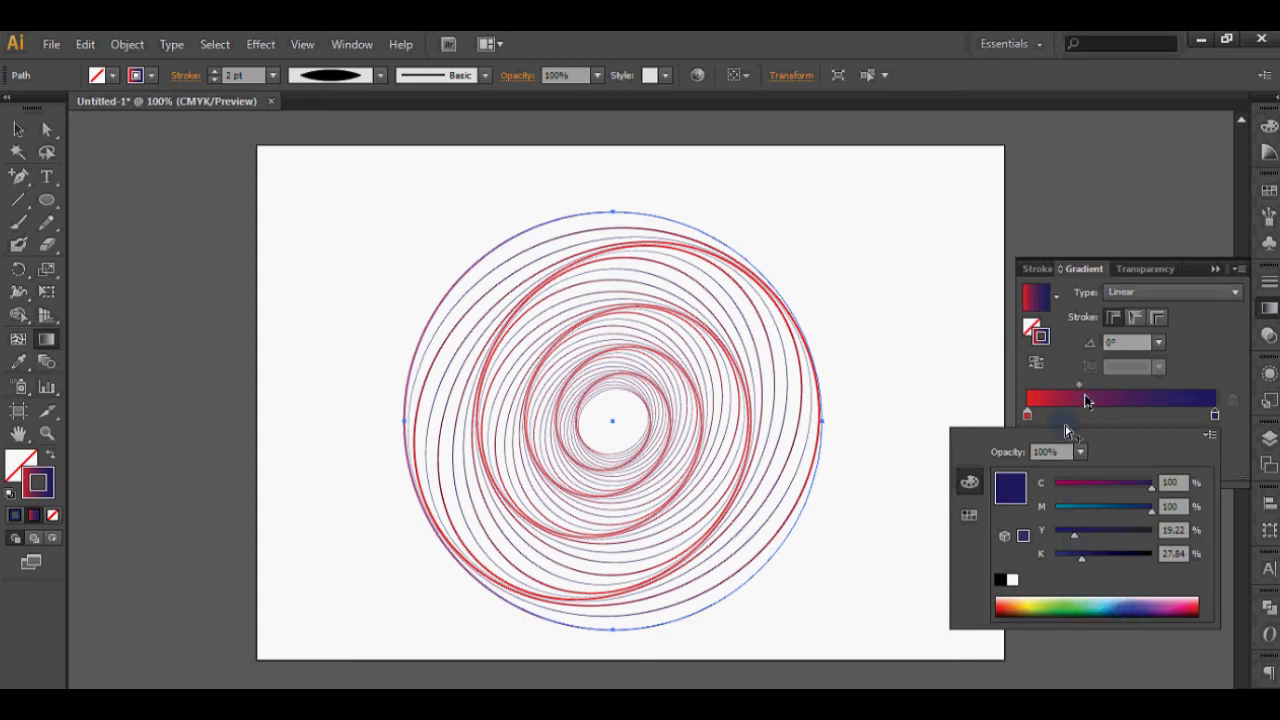
{"action": "left_click", "coordinate": [1094, 394]}
{"action": "left_click_drag", "start_coordinate": [1080, 385], "coordinate": [1107, 386]}
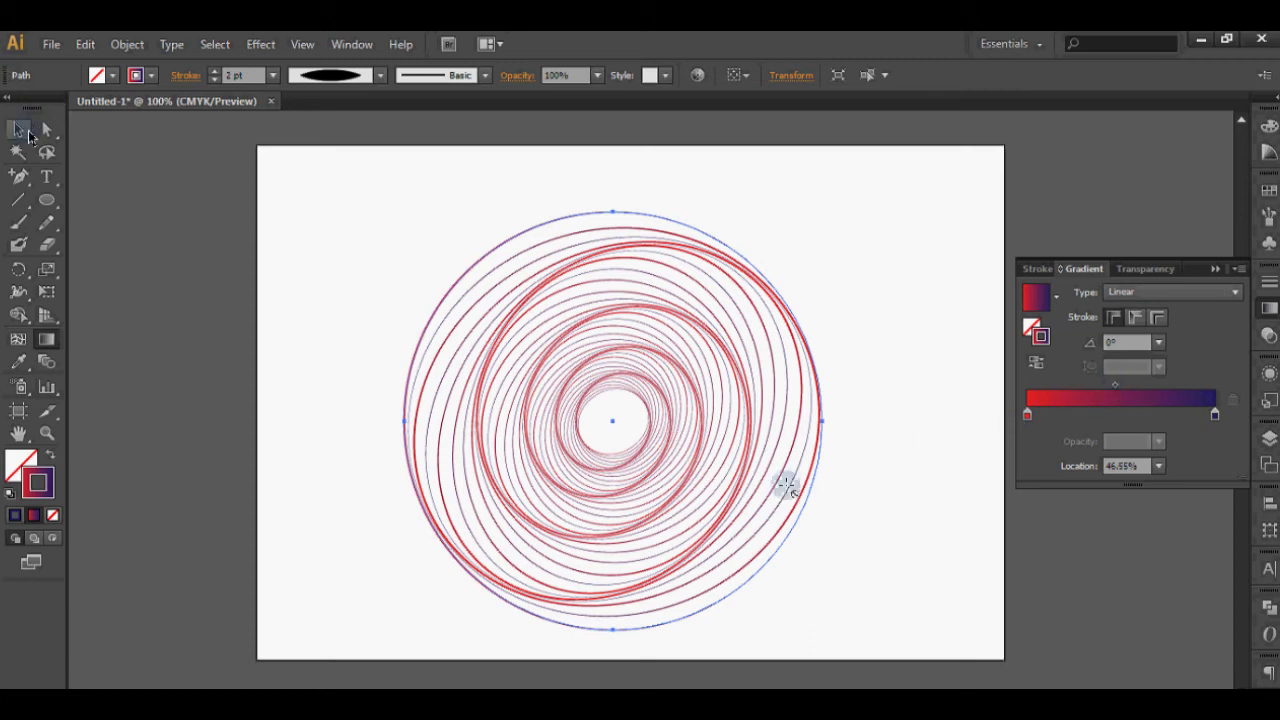
- Shrink the swirl to about 3.92 in and move it to the artboard's upper-left
{"action": "key", "text": "v"}
{"action": "key", "text": "ctrl+shift+a"}
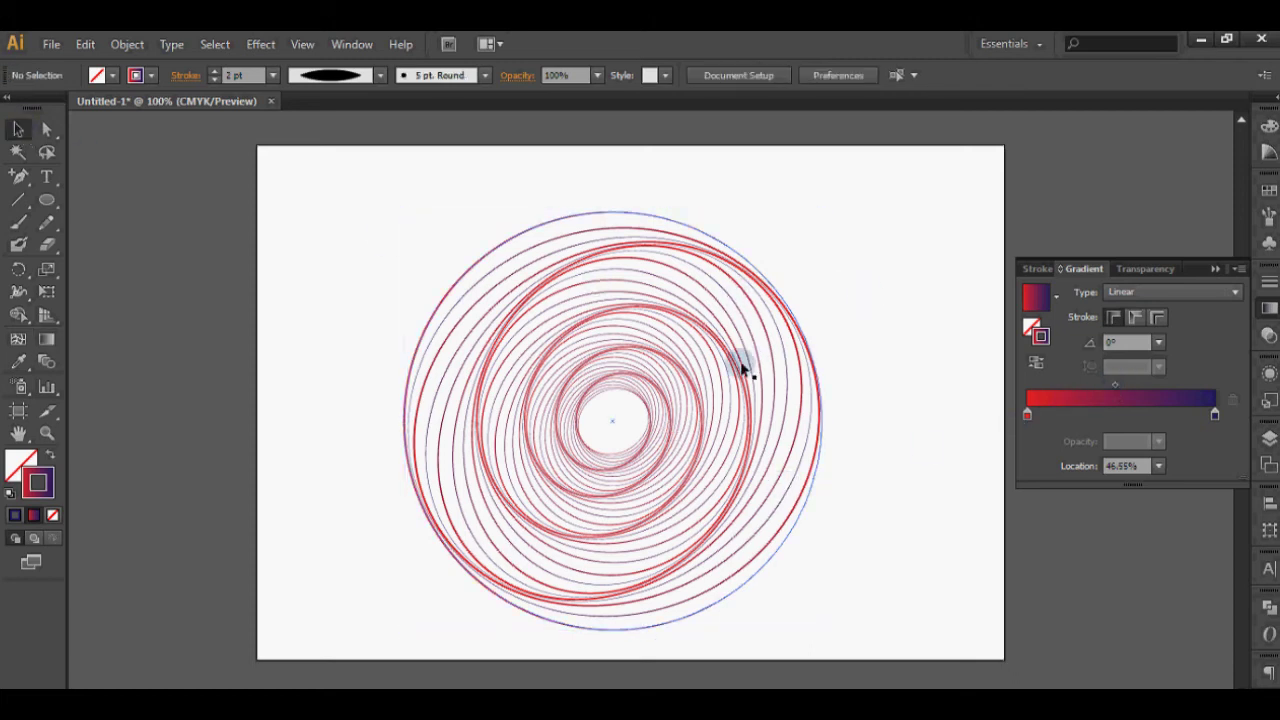
{"action": "left_click", "coordinate": [812, 357]}
{"action": "left_click", "coordinate": [859, 331]}
{"action": "left_click_drag", "start_coordinate": [737, 337], "coordinate": [744, 337]}
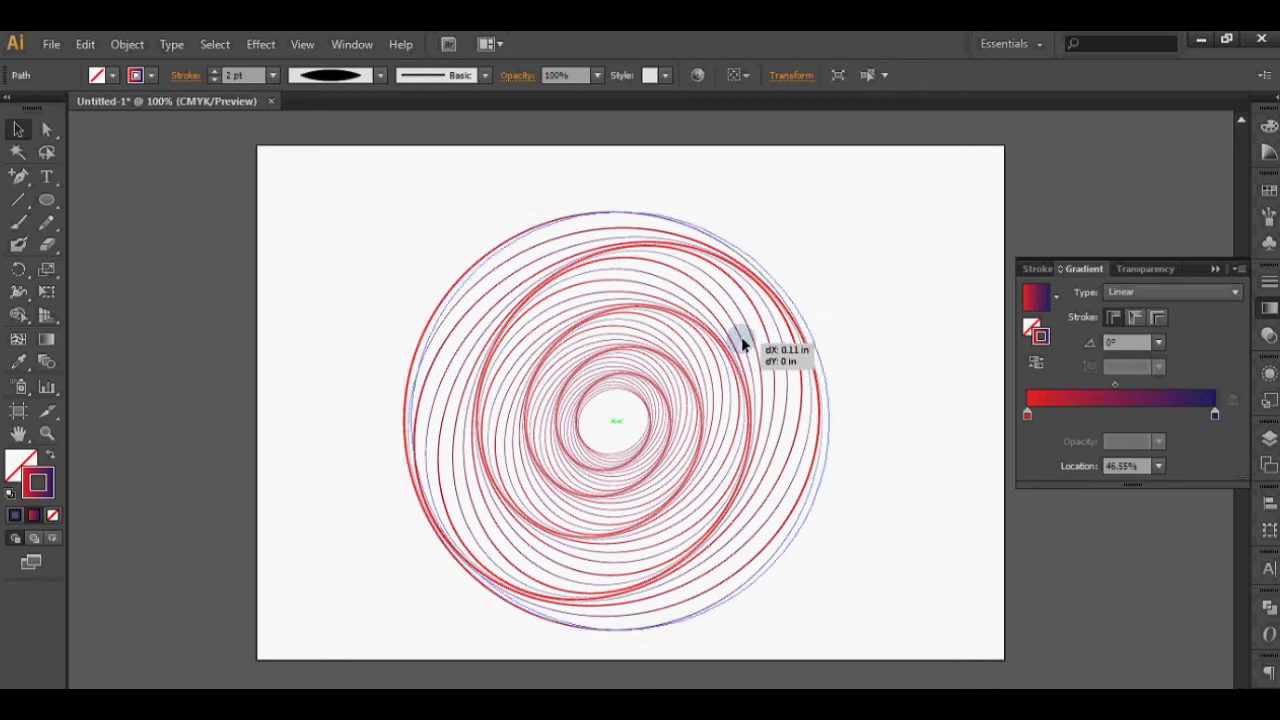
{"action": "left_click", "coordinate": [862, 383]}
{"action": "left_click_drag", "start_coordinate": [766, 400], "coordinate": [682, 376]}
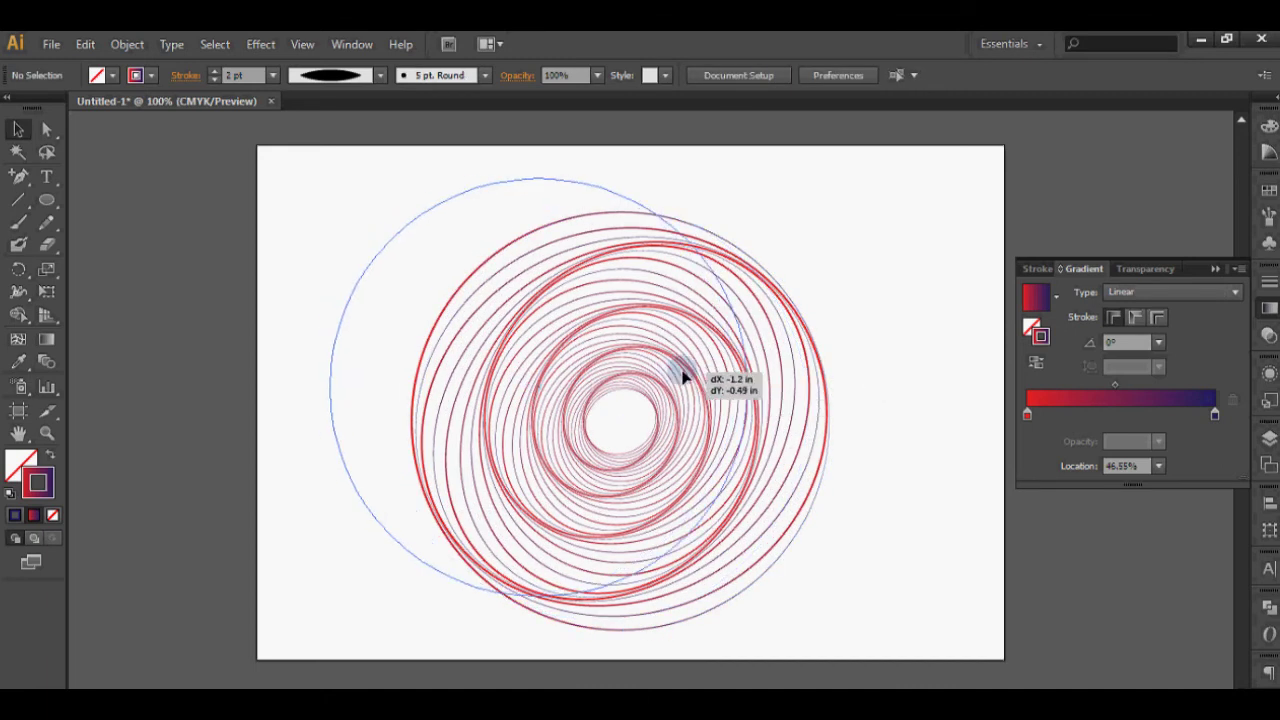
{"action": "mouse_move", "coordinate": [734, 591]}
{"action": "left_mouse_down"}
{"action": "mouse_move", "coordinate": [628, 425]}
{"action": "mouse_move", "coordinate": [577, 432]}
{"action": "left_mouse_up"}
{"action": "left_click", "coordinate": [569, 381]}
{"action": "left_click_drag", "start_coordinate": [569, 381], "coordinate": [523, 363]}
{"action": "left_click", "coordinate": [680, 371]}
- Draw a 3.11 in square to the right of the swirl and close the Gradient panel
{"action": "left_click_drag", "start_coordinate": [46, 199], "coordinate": [115, 198]}
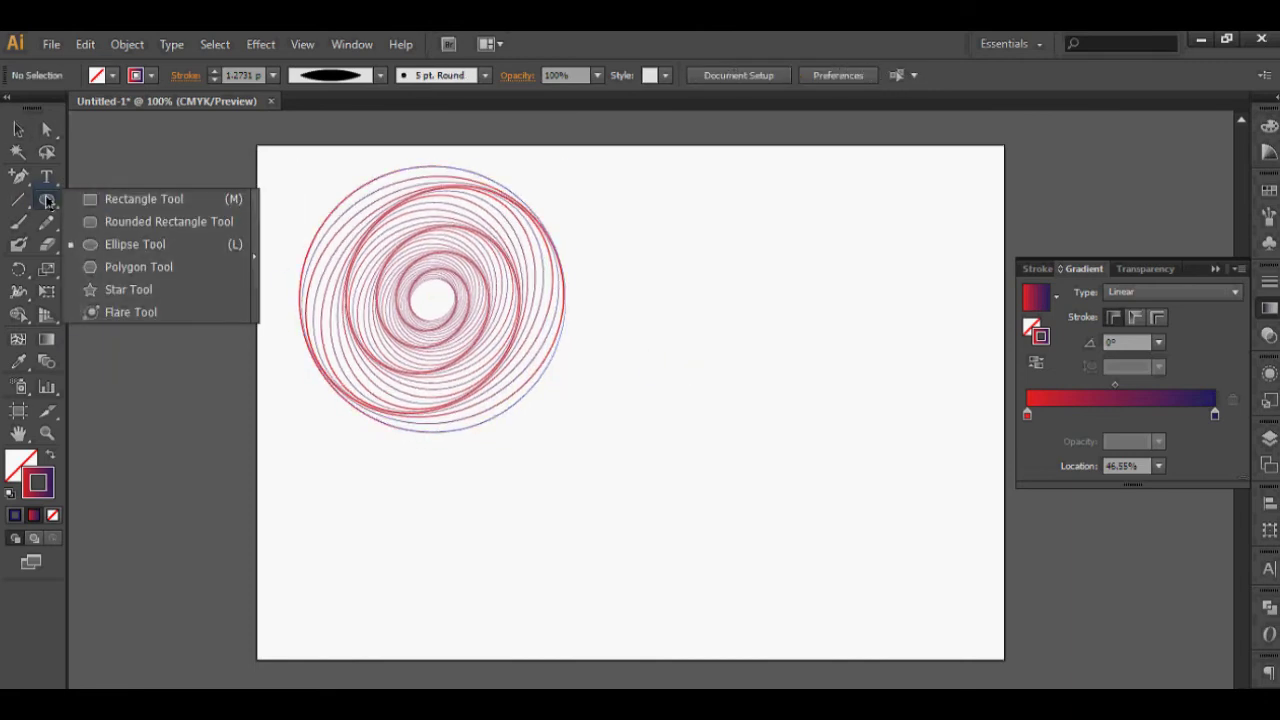
{"action": "left_click_drag", "start_coordinate": [650, 203], "coordinate": [860, 374]}
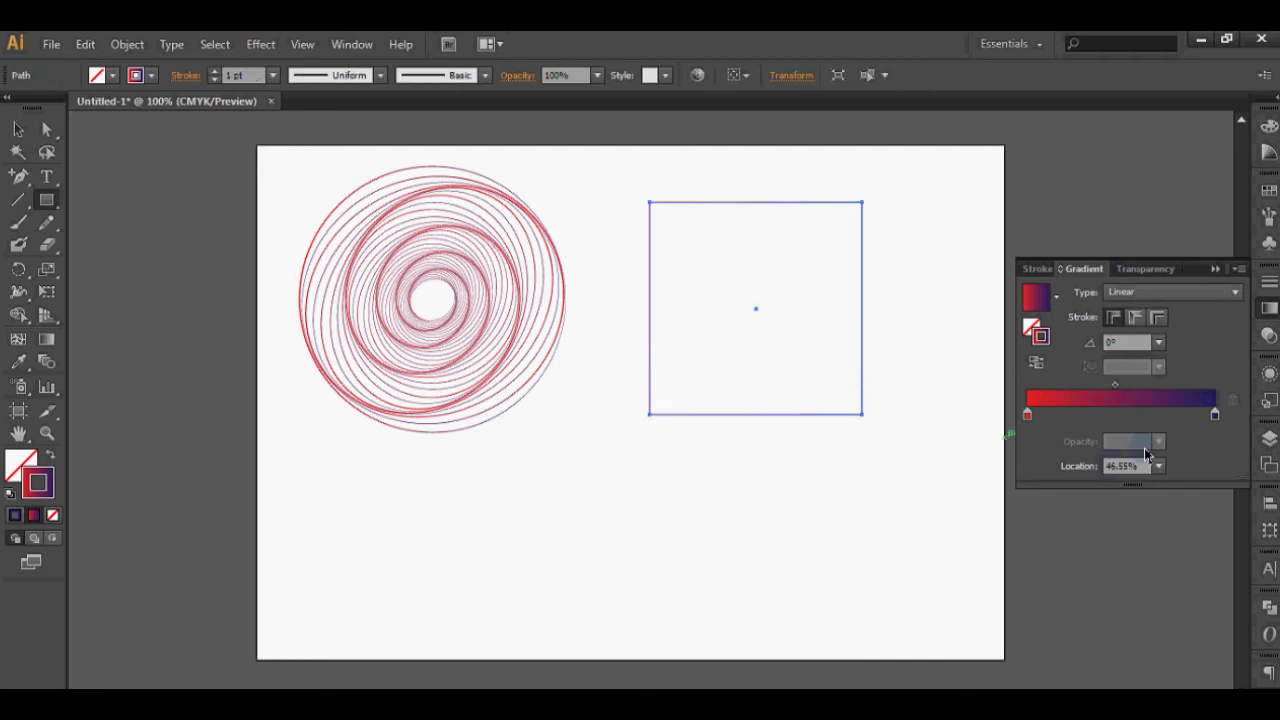
{"action": "left_click", "coordinate": [1209, 270]}
{"action": "left_click", "coordinate": [125, 44]}
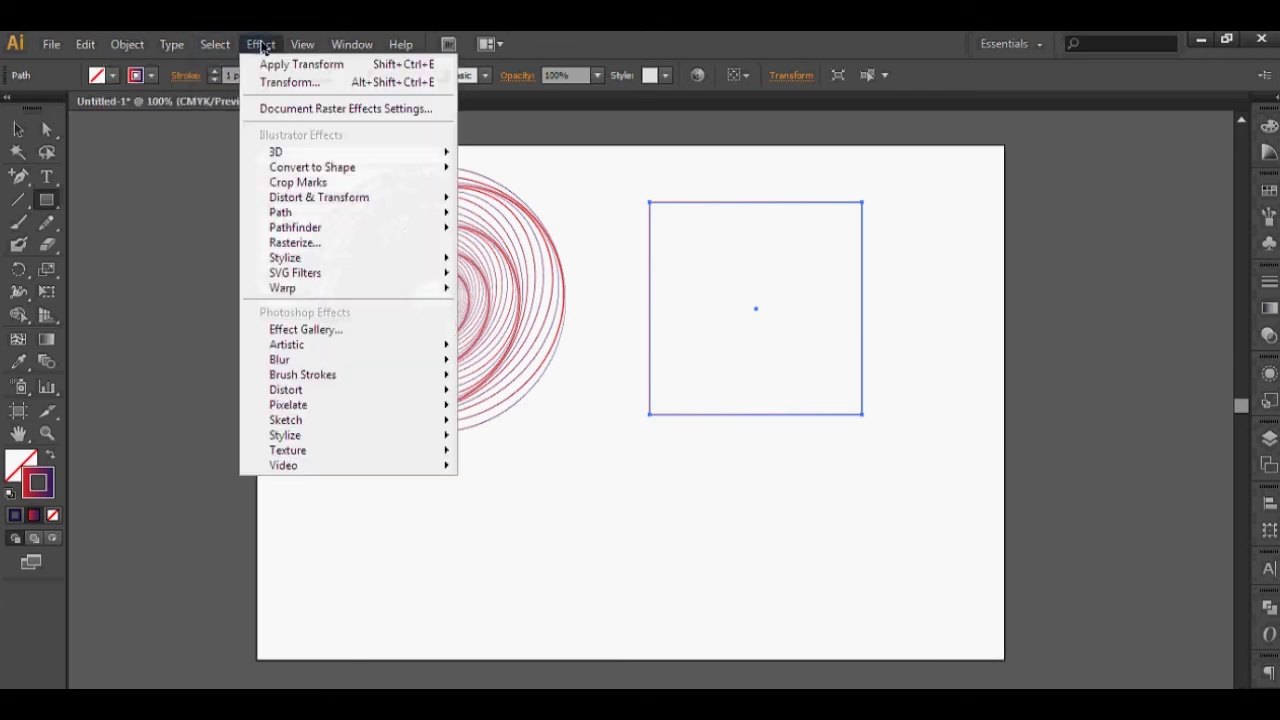
{"action": "mouse_move", "coordinate": [260, 44]}
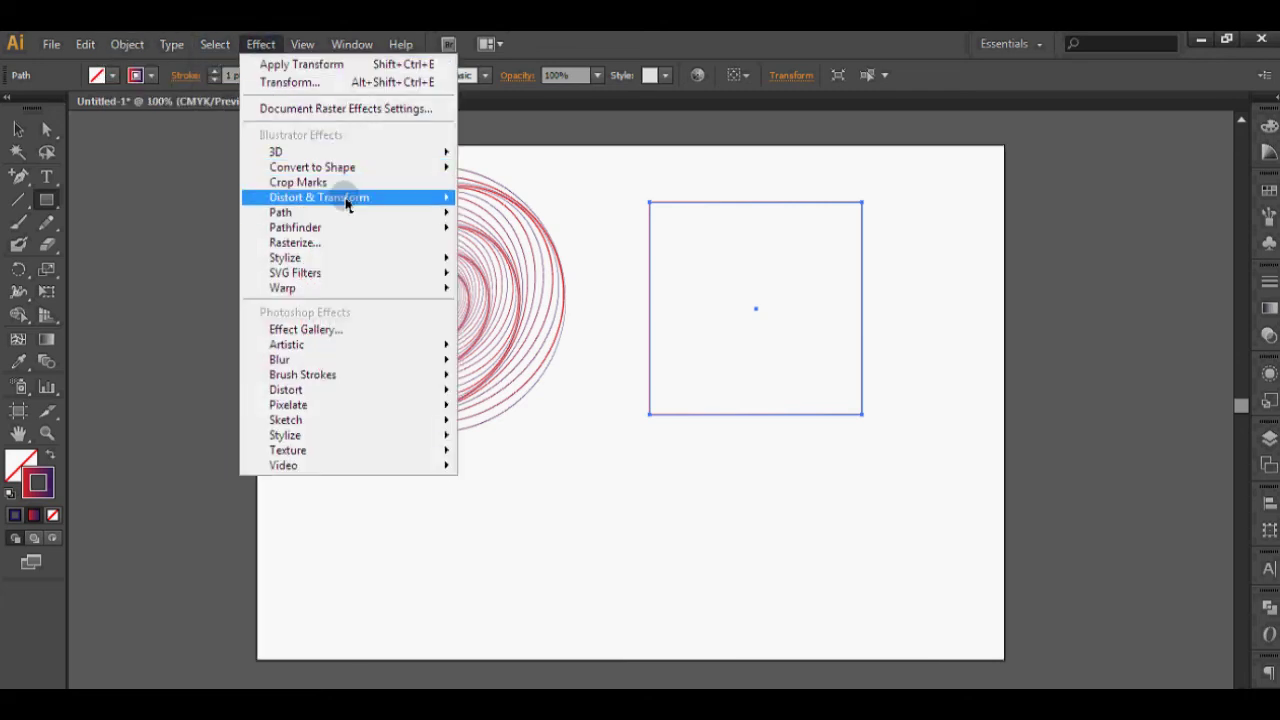
{"action": "mouse_move", "coordinate": [319, 197]}
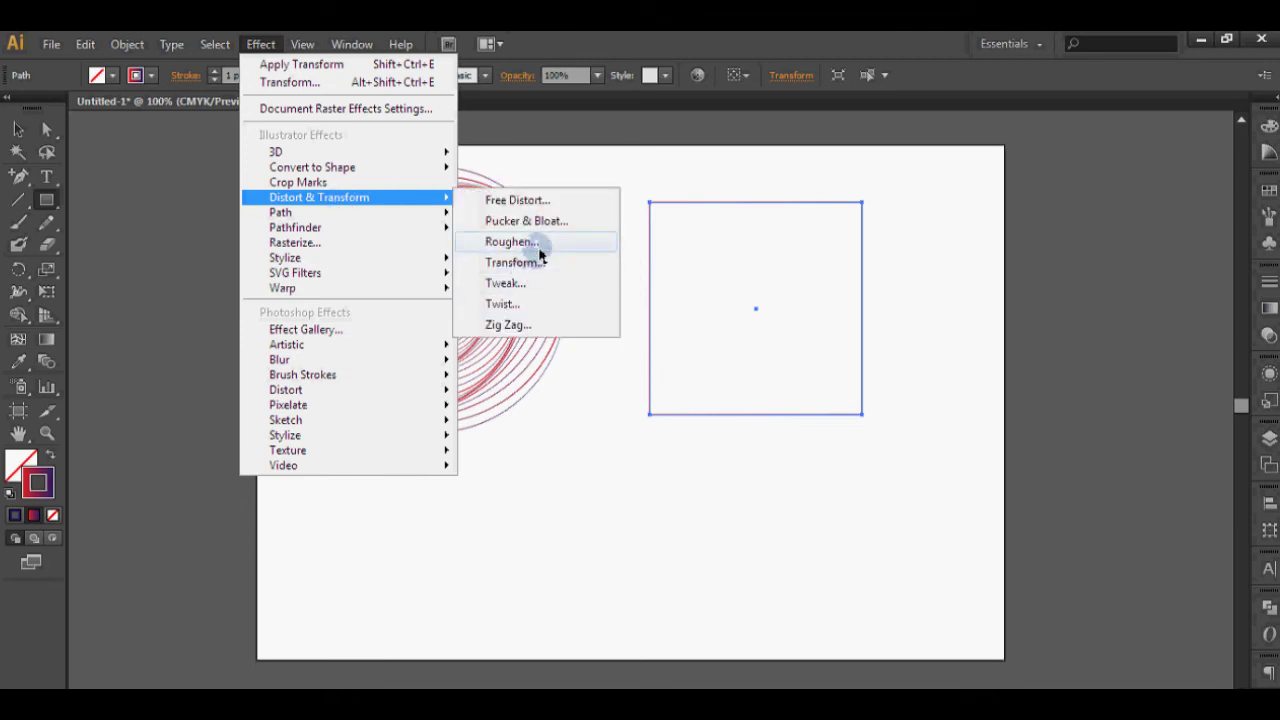
- Open the square's Transform effect with preview on and set 30 copies
{"action": "left_click", "coordinate": [512, 262]}
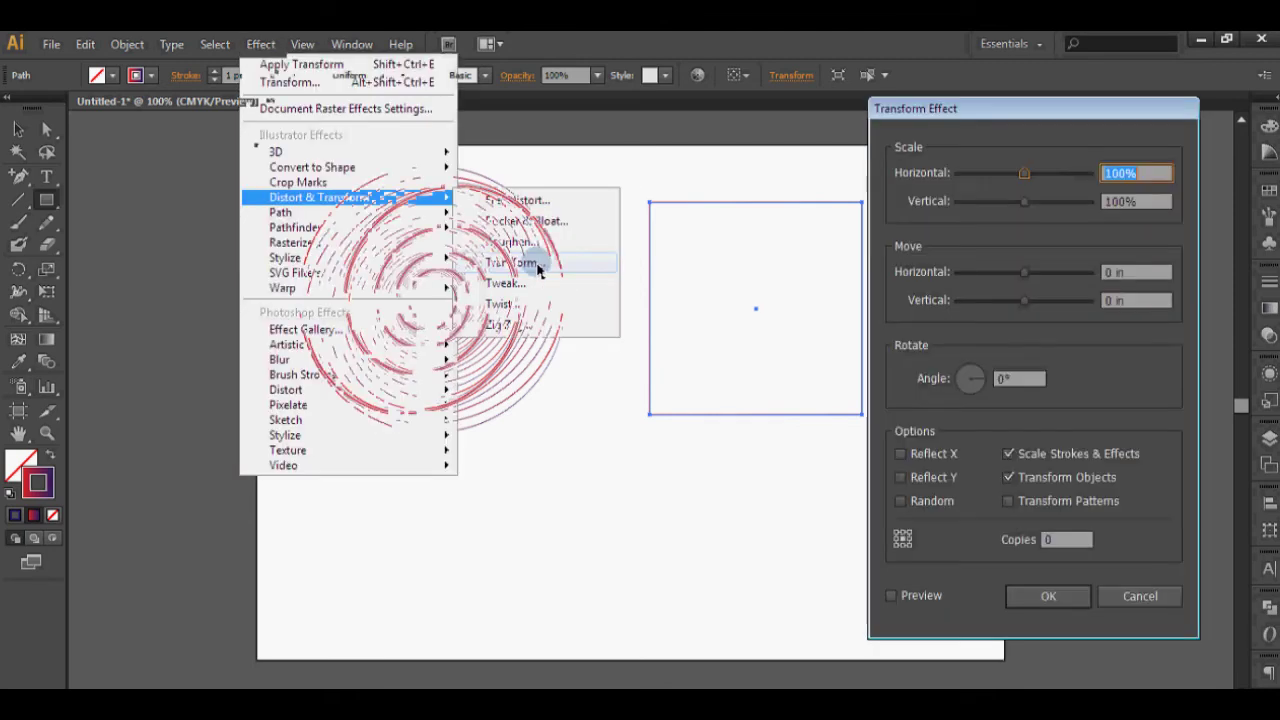
{"action": "left_click", "coordinate": [891, 595]}
{"action": "left_click", "coordinate": [1066, 539]}
{"action": "left_click", "coordinate": [1018, 540]}
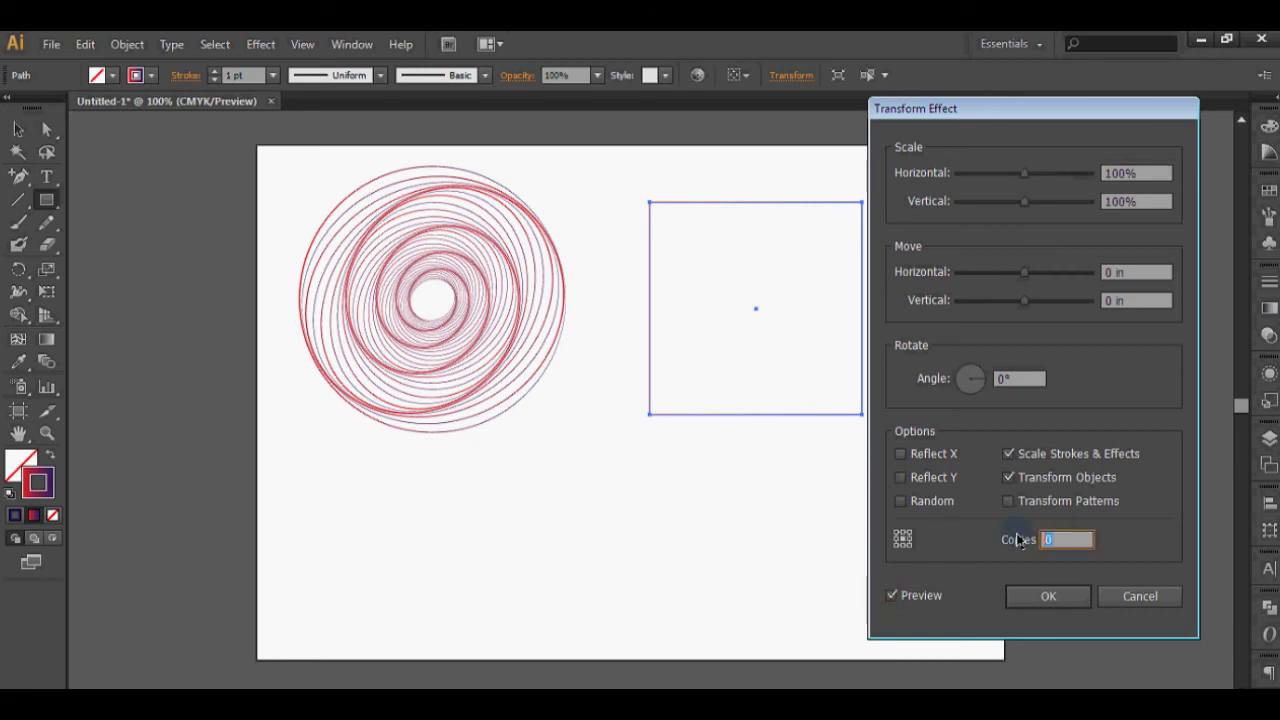
{"action": "type", "text": "30"}
{"action": "key", "text": "Tab"}
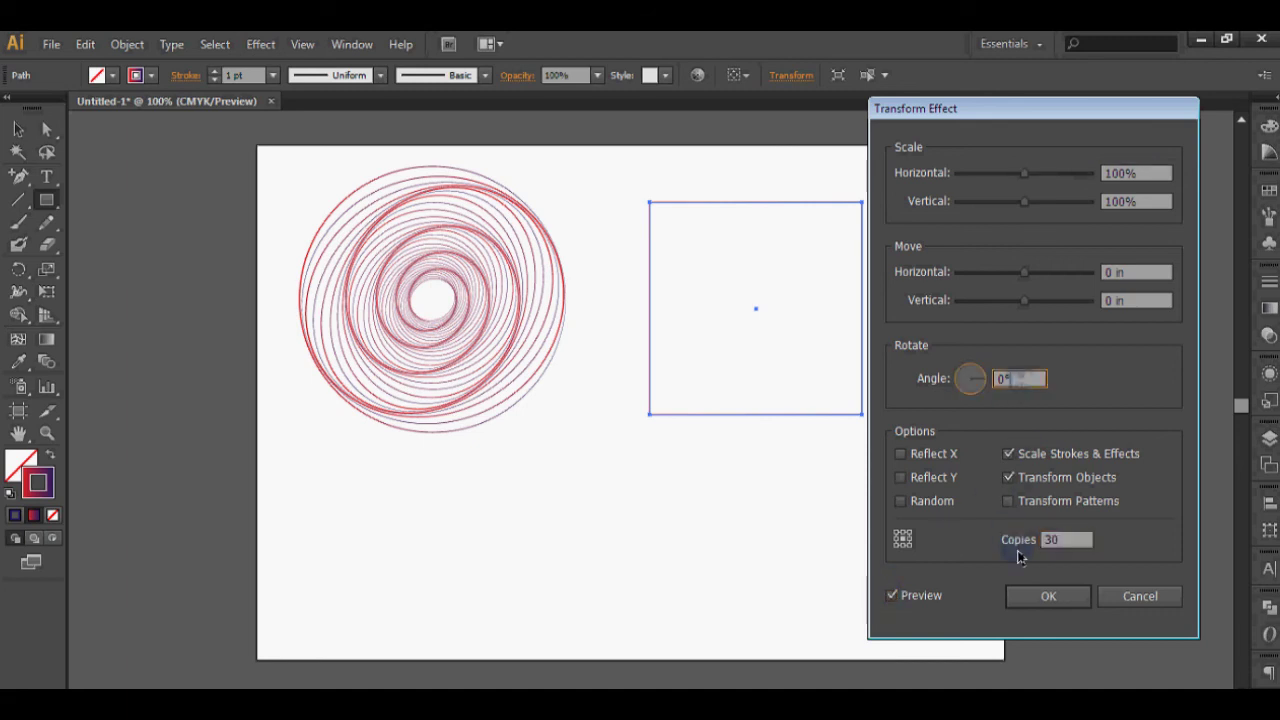
- Scale copies to 90% by 96%, reflect them, and rotate 356° into a twisted spiral
{"action": "left_click_drag", "start_coordinate": [1025, 181], "coordinate": [1015, 177]}
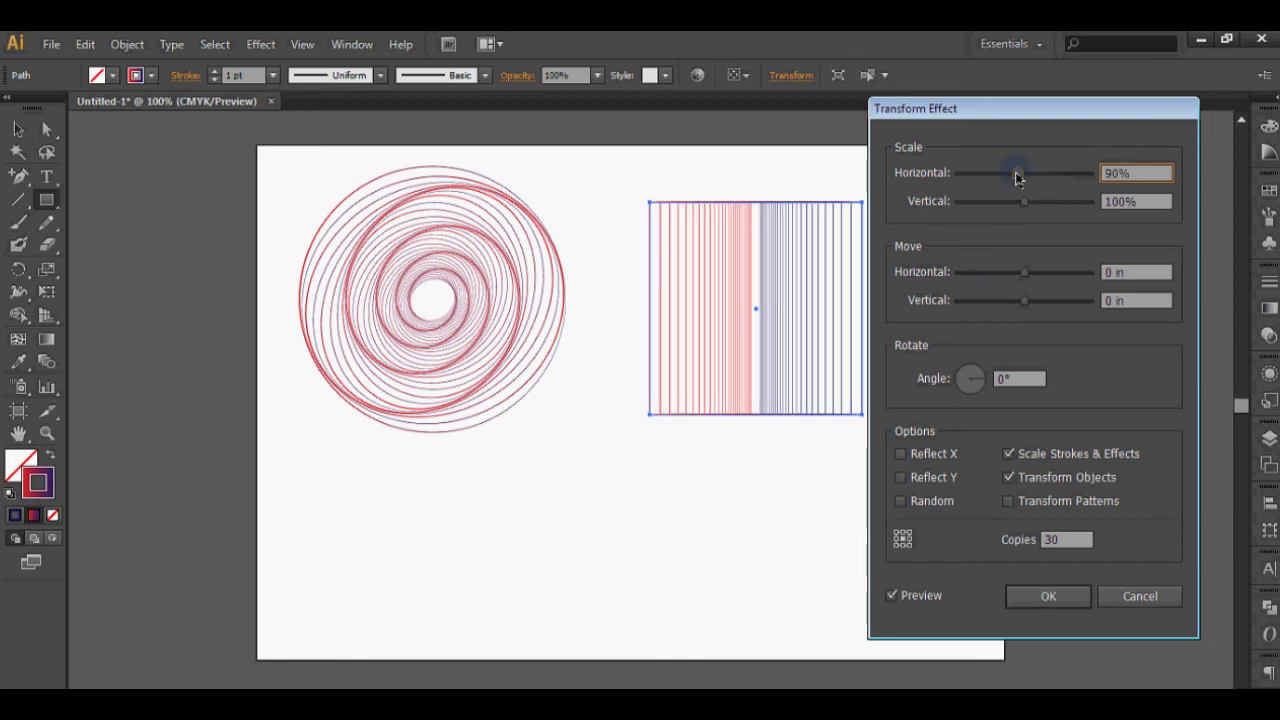
{"action": "left_click_drag", "start_coordinate": [1026, 203], "coordinate": [1027, 210]}
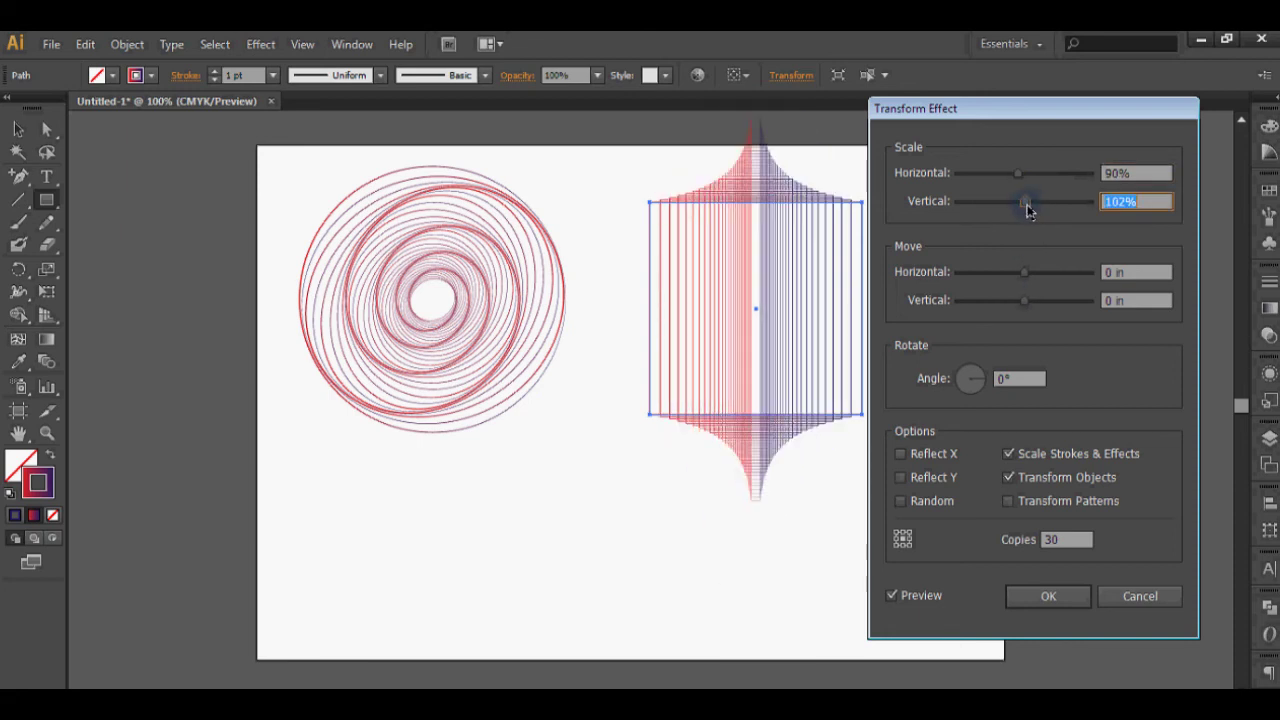
{"action": "left_click_drag", "start_coordinate": [1028, 204], "coordinate": [1021, 204]}
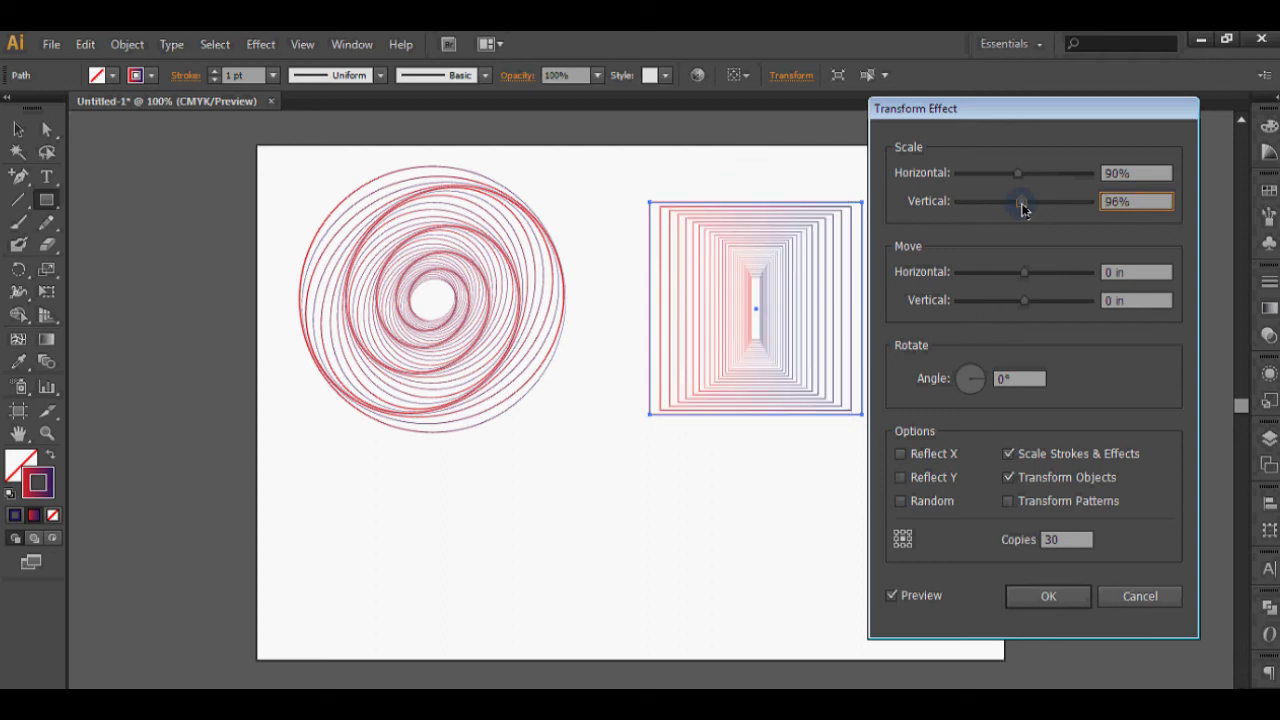
{"action": "left_click_drag", "start_coordinate": [1024, 300], "coordinate": [1027, 308]}
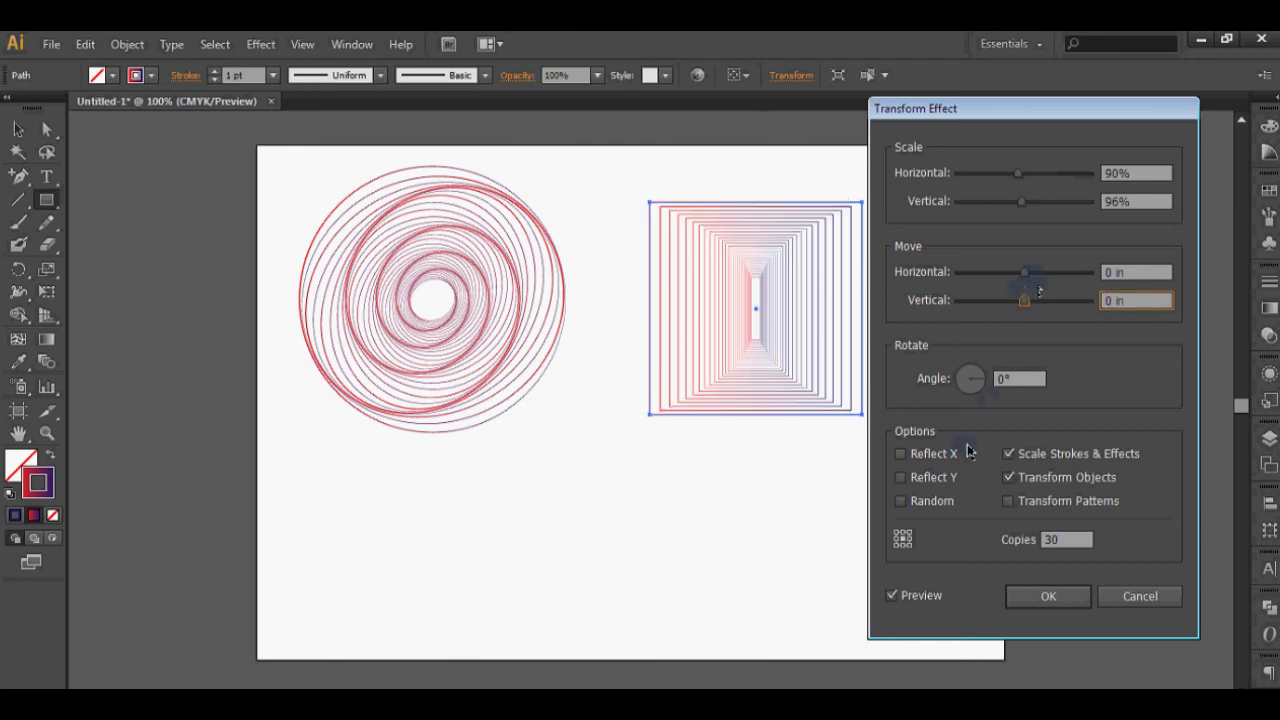
{"action": "left_click", "coordinate": [901, 453]}
{"action": "left_click", "coordinate": [901, 503]}
{"action": "left_click", "coordinate": [901, 503]}
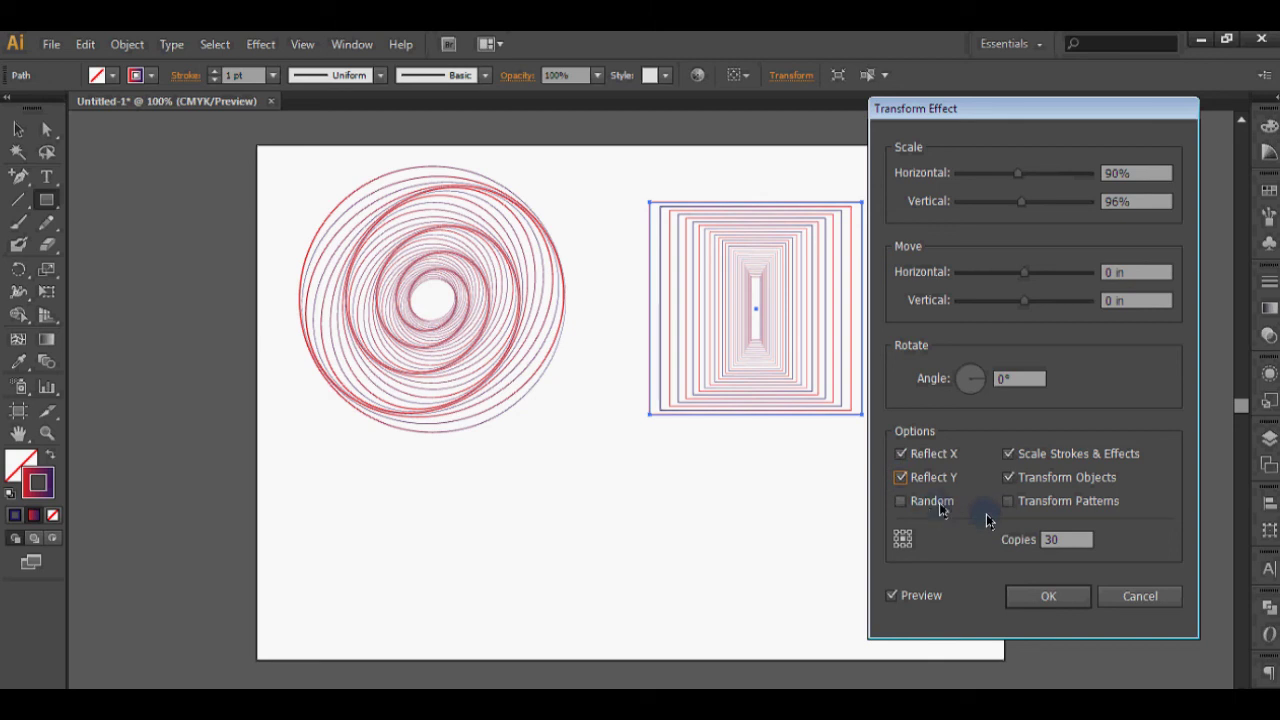
{"action": "left_click_drag", "start_coordinate": [1026, 283], "coordinate": [1025, 280]}
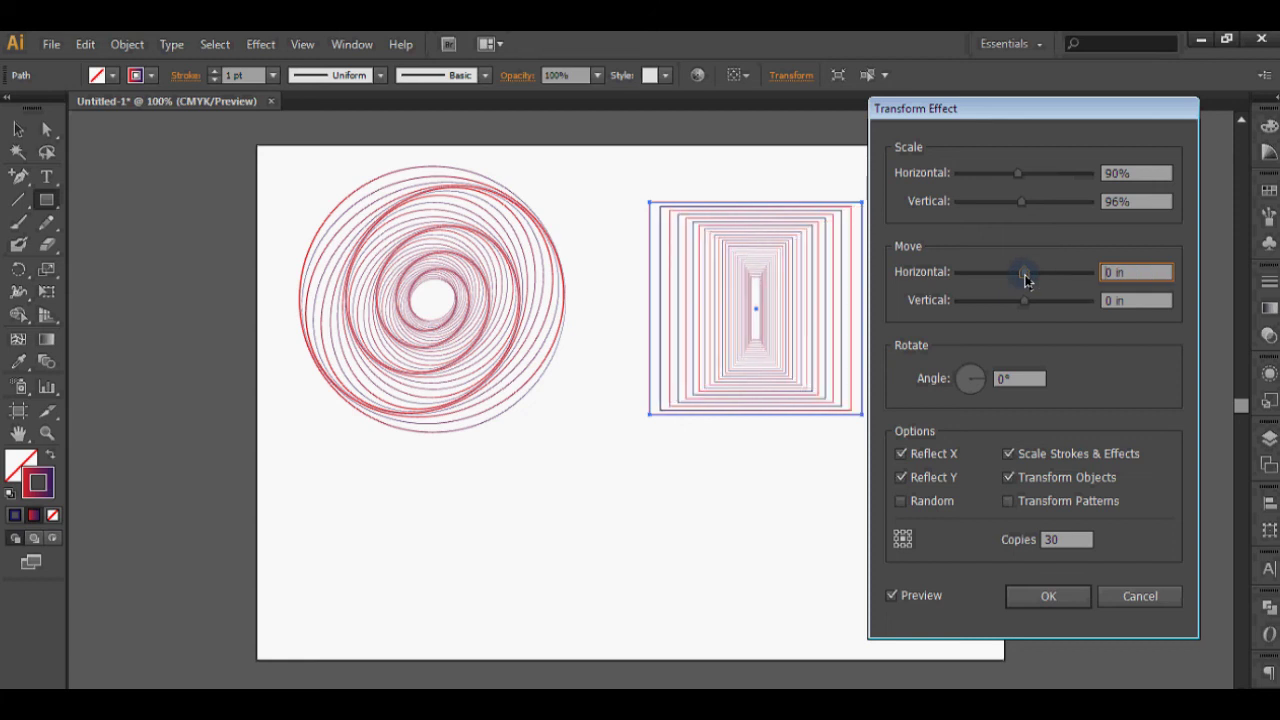
{"action": "left_click", "coordinate": [991, 387]}
{"action": "left_click_drag", "start_coordinate": [980, 388], "coordinate": [986, 383]}
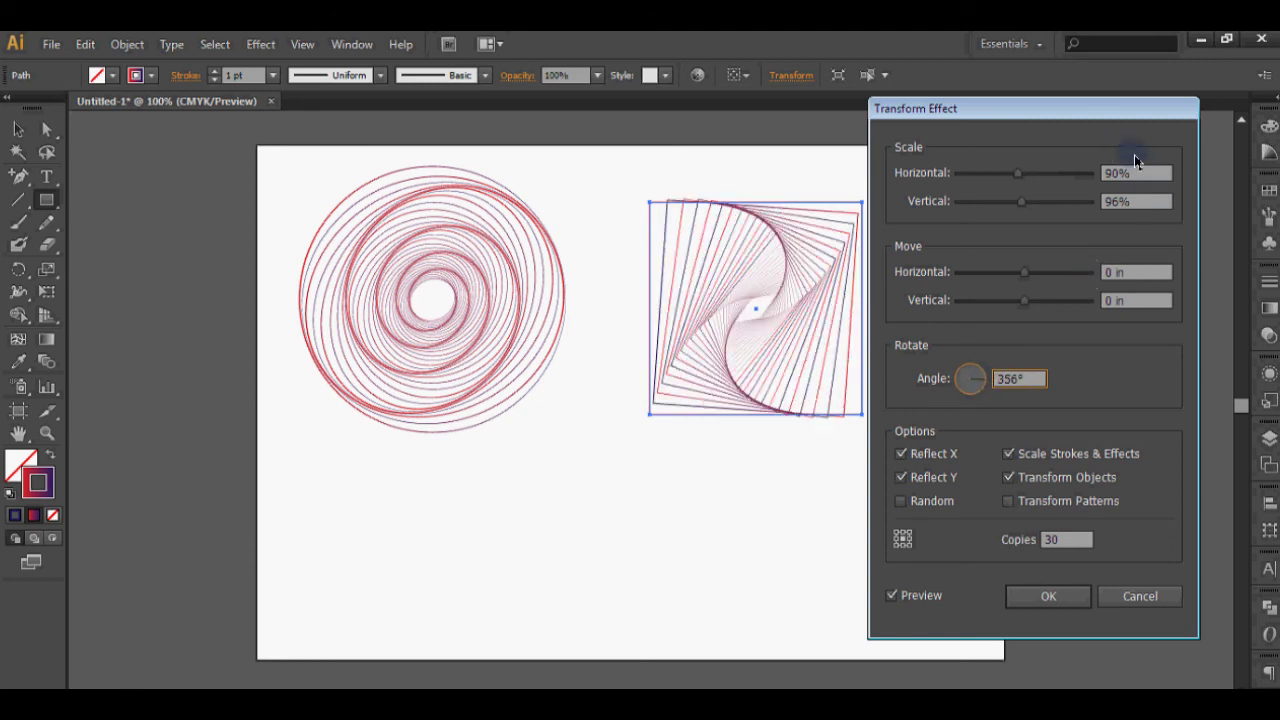
- Commit the Transform effect, then enlarge and reposition the square spiral
{"action": "left_click", "coordinate": [1060, 597]}
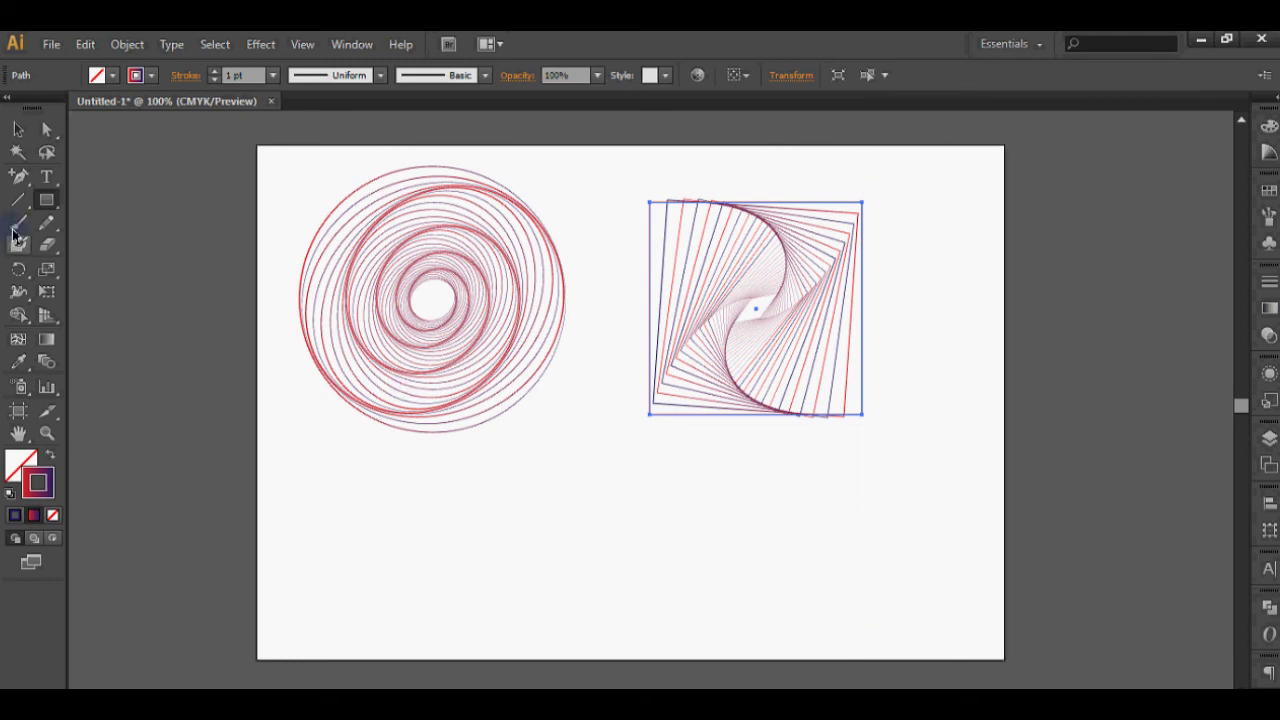
{"action": "left_click", "coordinate": [20, 132]}
{"action": "left_click", "coordinate": [629, 400]}
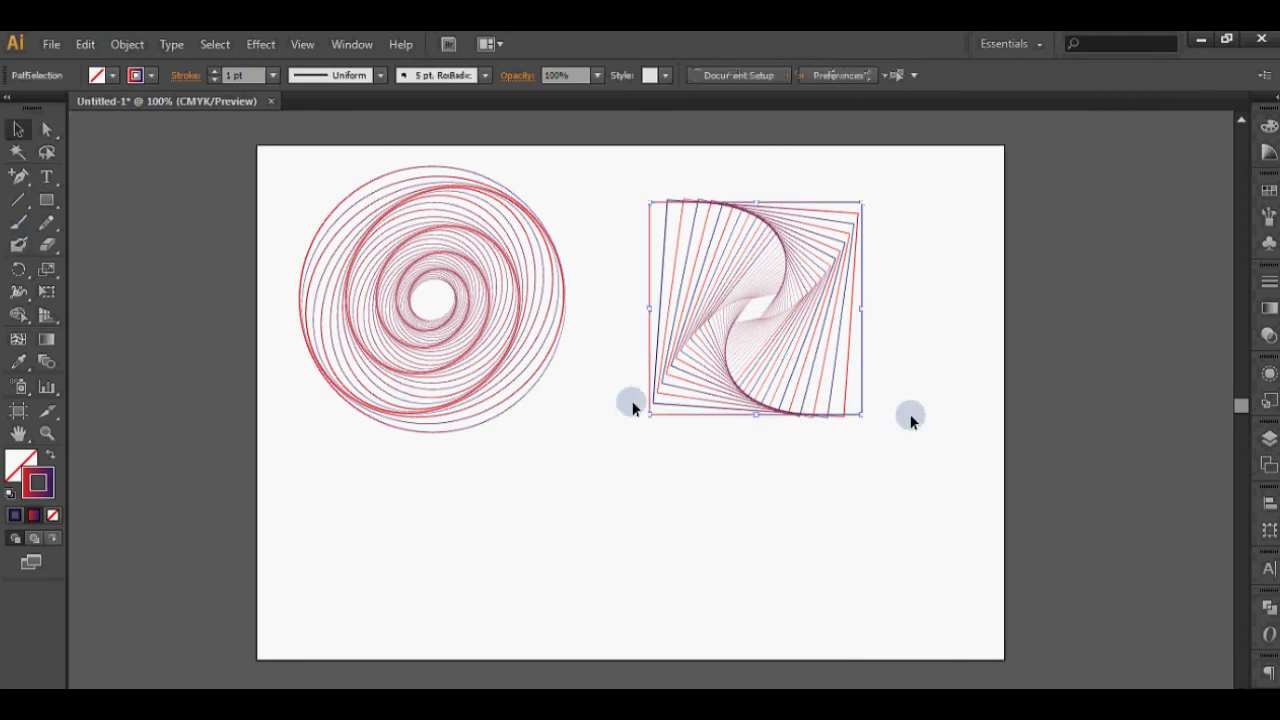
{"action": "left_click", "coordinate": [856, 414]}
{"action": "left_click_drag", "start_coordinate": [866, 418], "coordinate": [905, 449]}
{"action": "left_click_drag", "start_coordinate": [824, 412], "coordinate": [814, 381]}
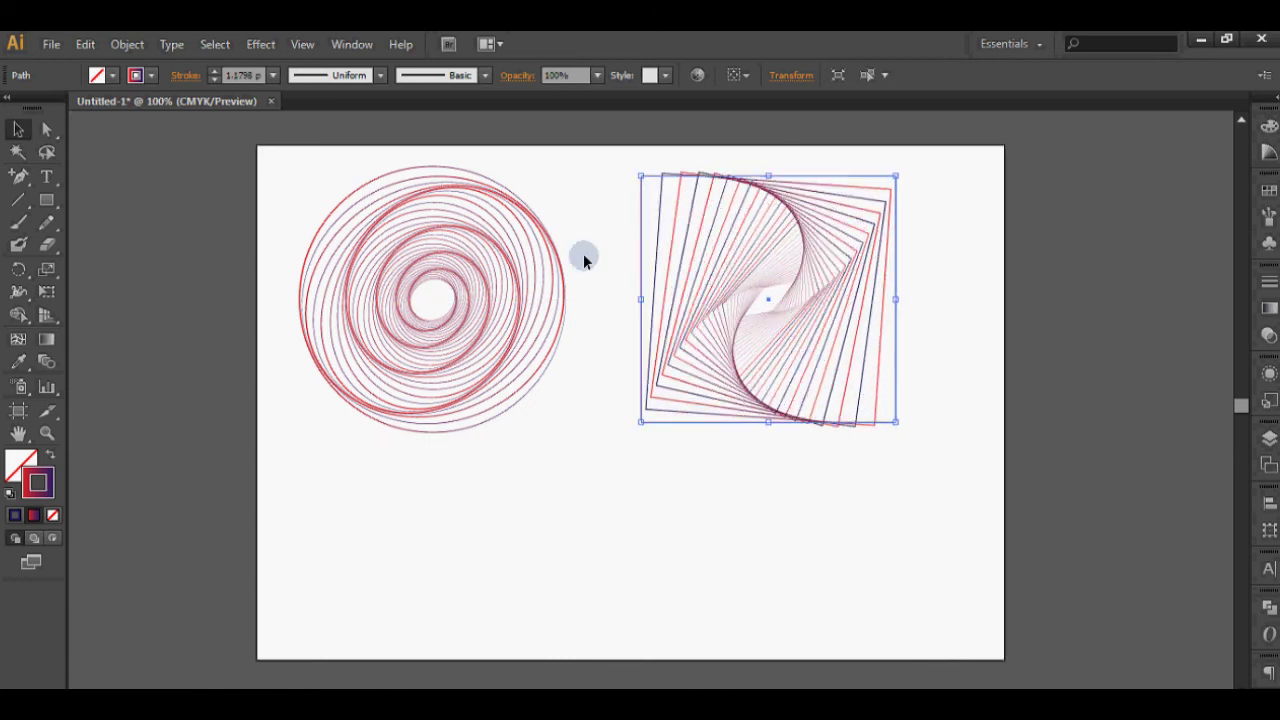
- Give the square spiral's strokes a tapered width profile and move it slightly right
{"action": "left_click", "coordinate": [352, 77]}
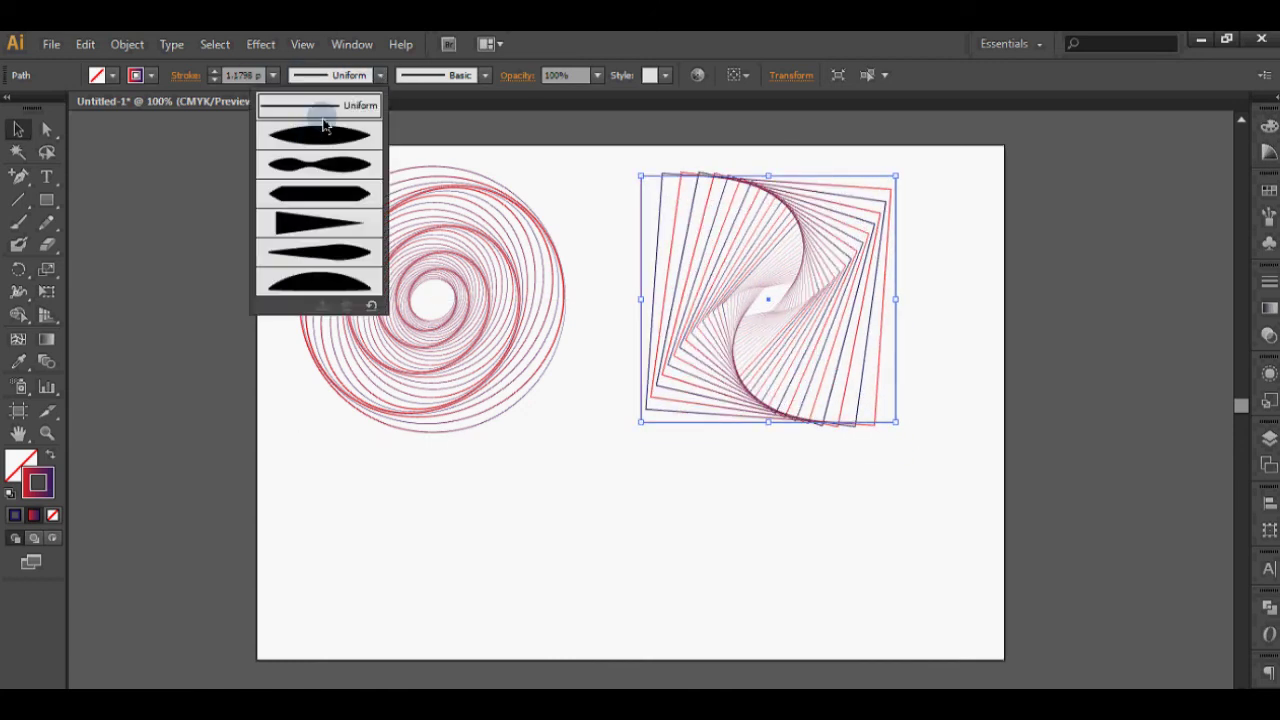
{"action": "left_click", "coordinate": [323, 133]}
{"action": "left_click", "coordinate": [944, 337]}
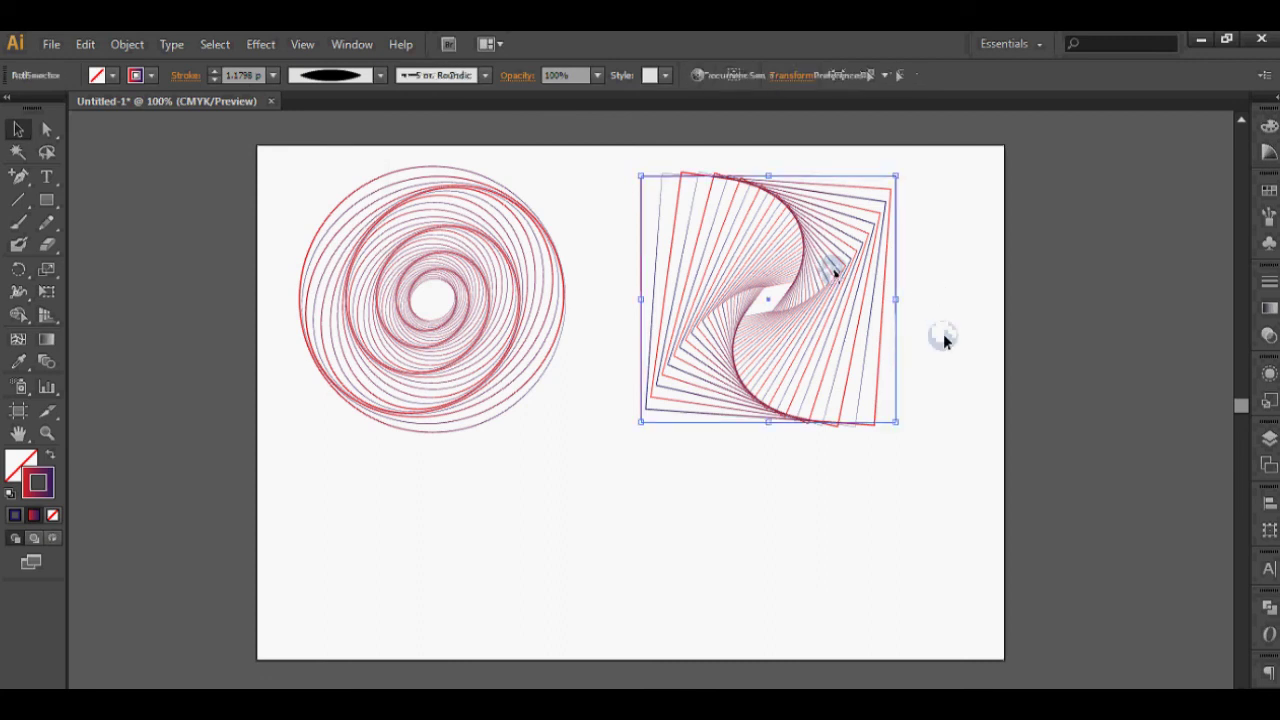
{"action": "left_click", "coordinate": [963, 425]}
{"action": "mouse_move", "coordinate": [847, 348]}
{"action": "left_mouse_down"}
{"action": "mouse_move", "coordinate": [835, 335]}
{"action": "mouse_move", "coordinate": [848, 334]}
{"action": "mouse_move", "coordinate": [875, 404]}
{"action": "mouse_move", "coordinate": [891, 409]}
{"action": "left_mouse_up"}
{"action": "left_click", "coordinate": [556, 325]}
- Move the swirl and square spiral lower on the artboard and reselect both
{"action": "left_click", "coordinate": [486, 294], "text": "shift"}
{"action": "left_click_drag", "start_coordinate": [486, 294], "coordinate": [582, 419]}
{"action": "left_click", "coordinate": [606, 563]}
{"action": "mouse_move", "coordinate": [454, 379]}
{"action": "left_mouse_down"}
{"action": "mouse_move", "coordinate": [498, 385]}
{"action": "mouse_move", "coordinate": [484, 385]}
{"action": "left_mouse_up"}
{"action": "left_click_drag", "start_coordinate": [700, 505], "coordinate": [437, 300]}
- Enlarge both shapes to fill the artboard, then view them full screen zoomed in
{"action": "left_click_drag", "start_coordinate": [346, 240], "coordinate": [292, 213]}
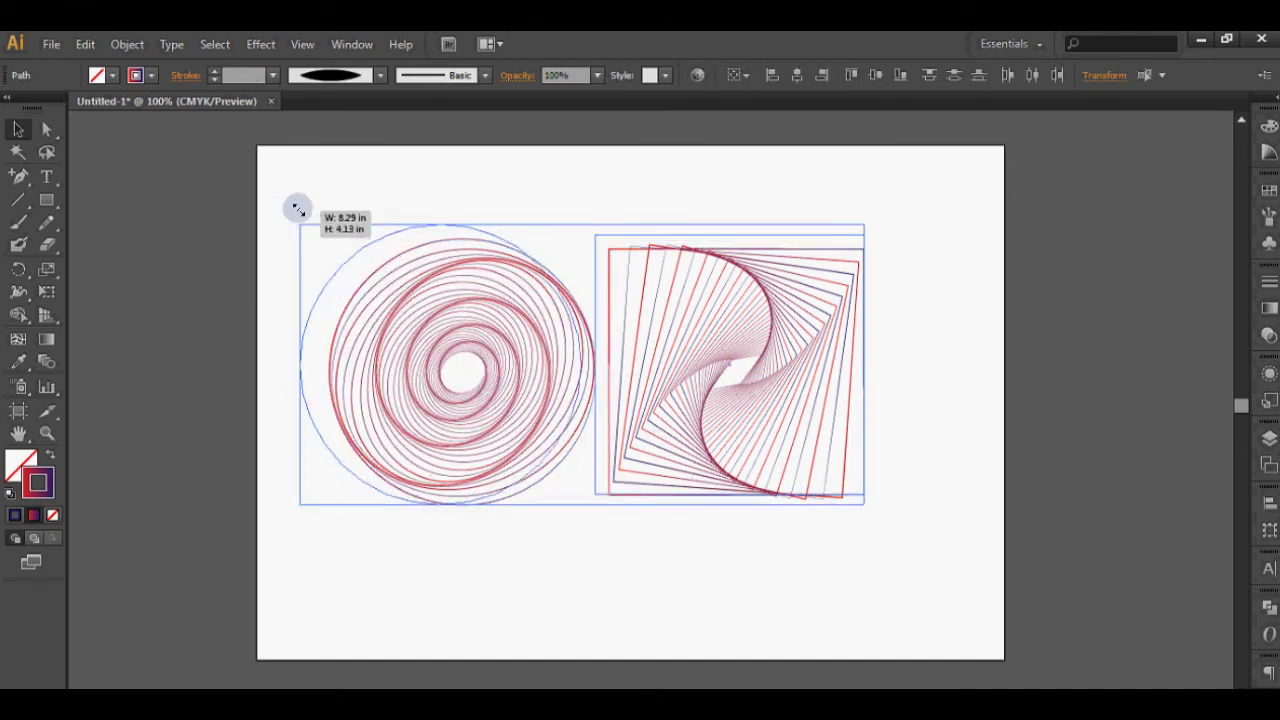
{"action": "left_click_drag", "start_coordinate": [863, 505], "coordinate": [985, 567]}
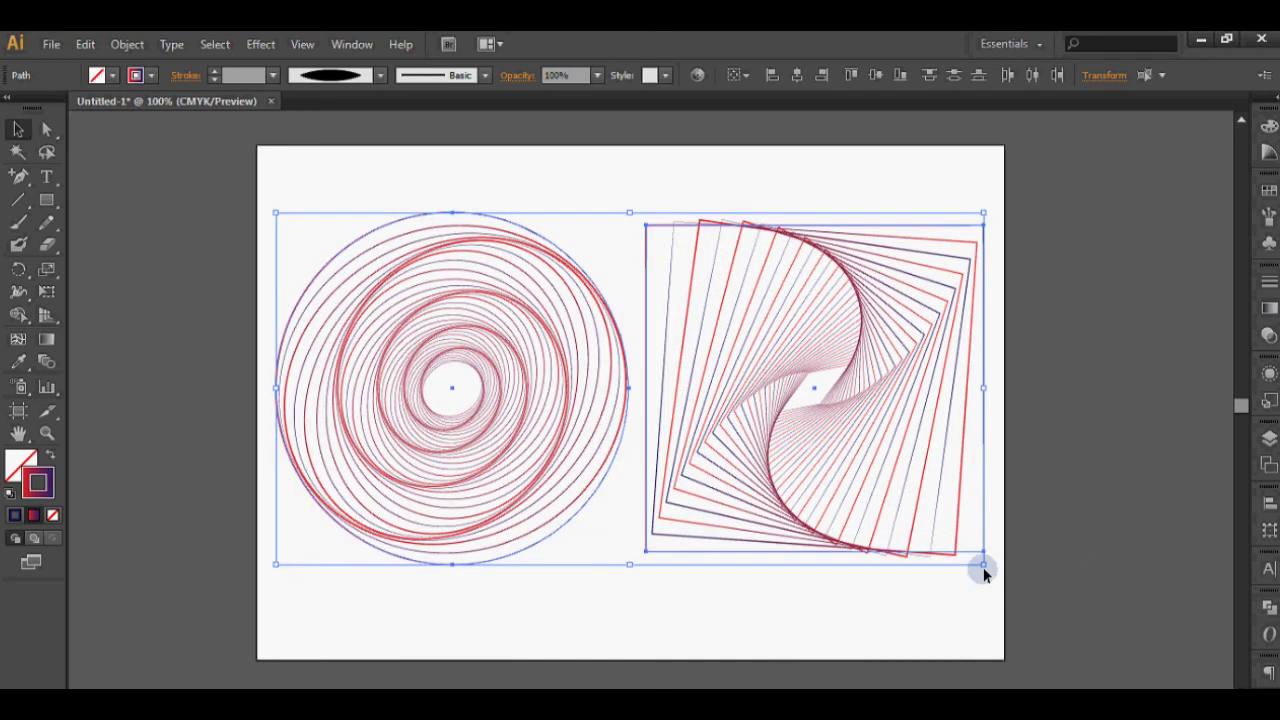
{"action": "left_click", "coordinate": [1107, 470]}
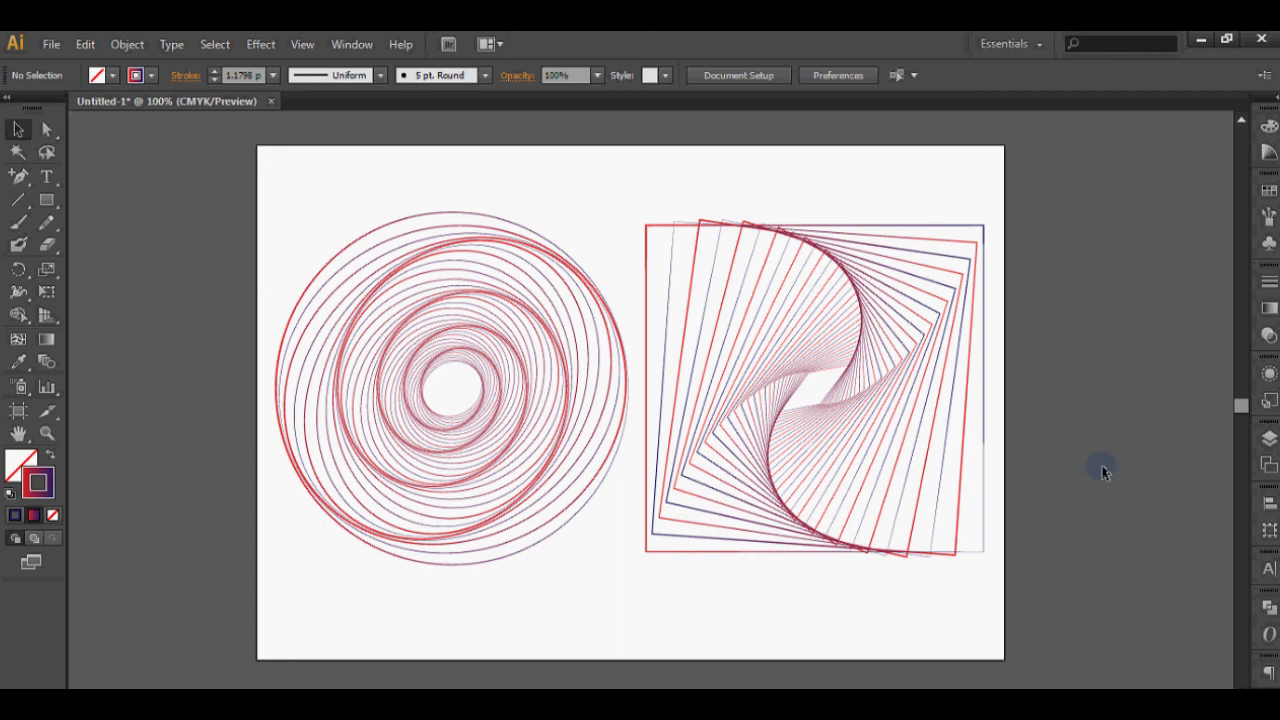
{"action": "key", "text": "f"}
{"action": "key", "text": "f"}
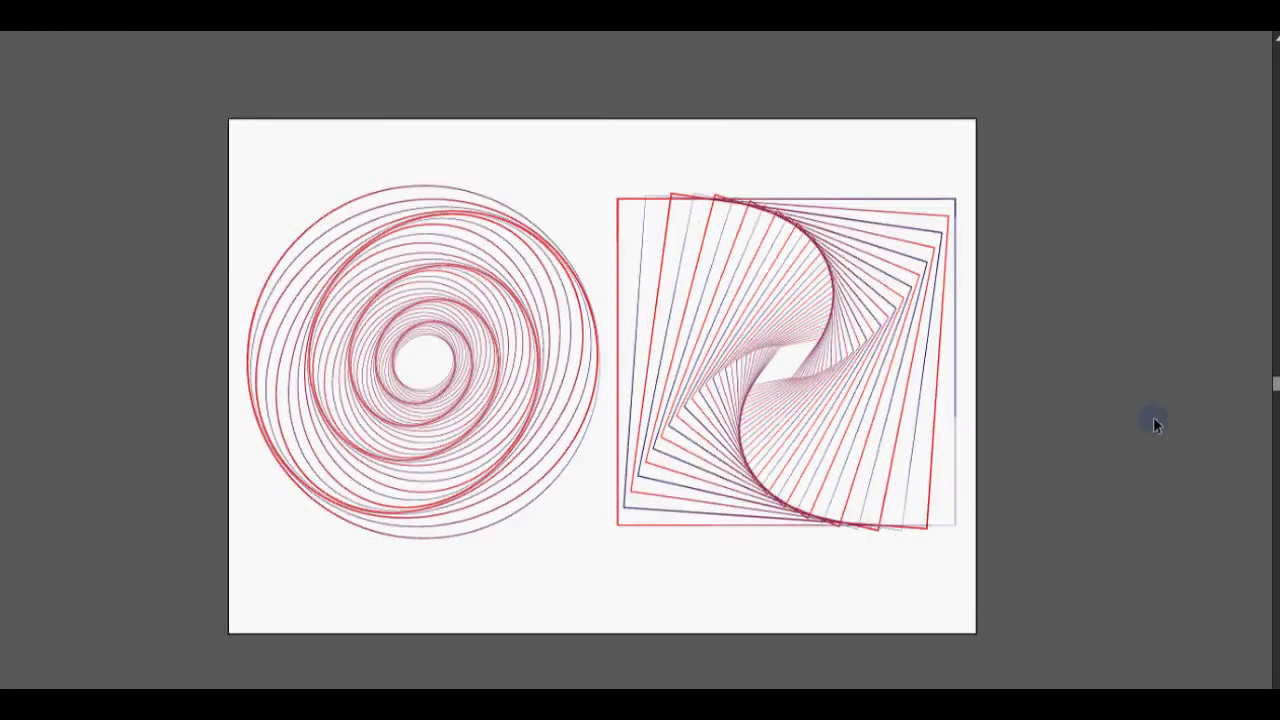
{"action": "key", "text": "ctrl+plus"}
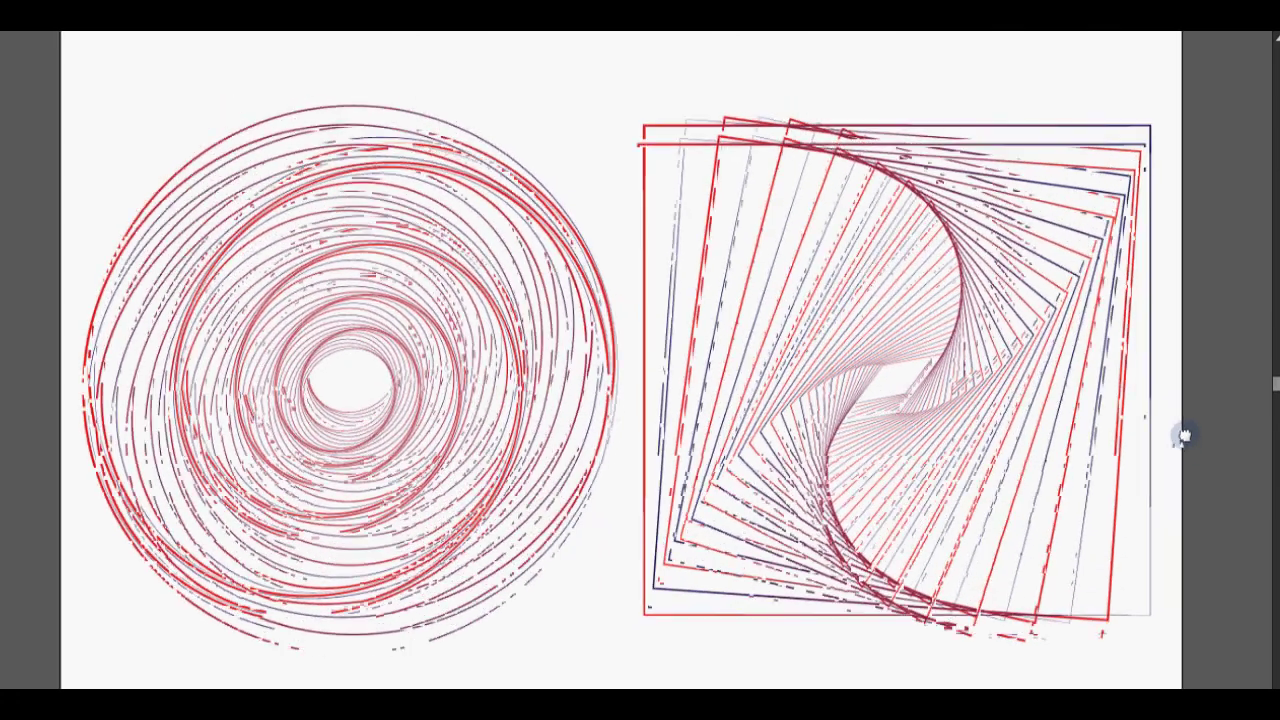